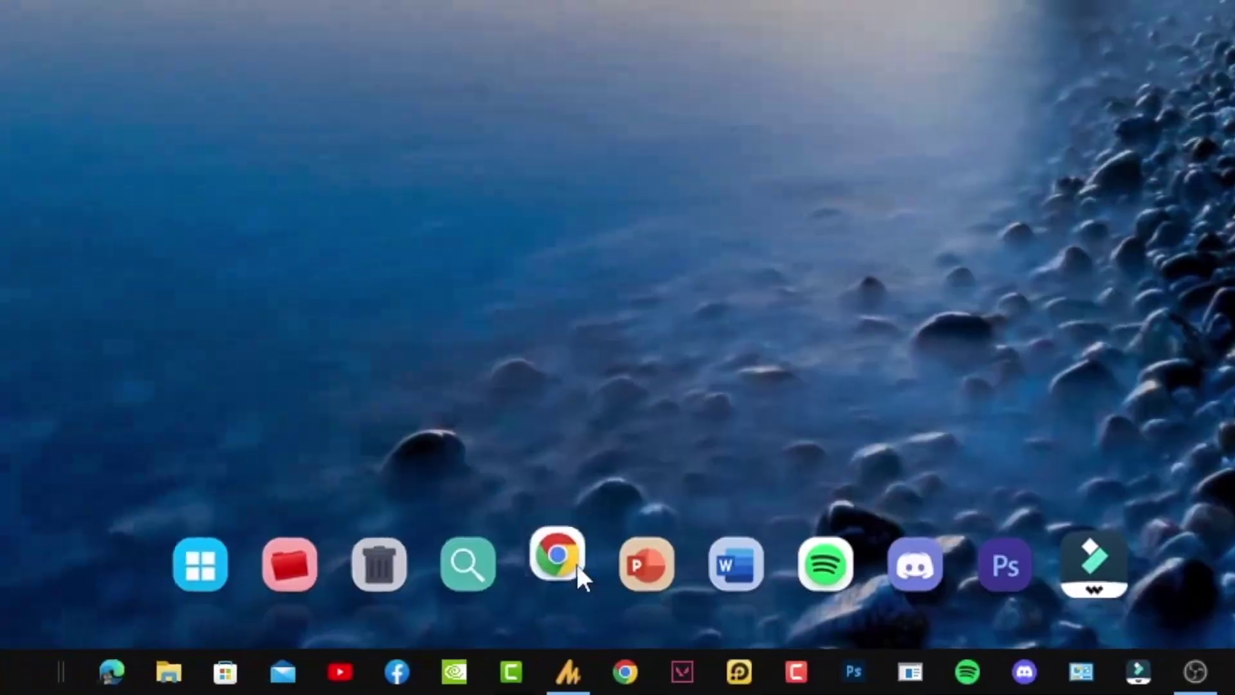
# Step: Launch Google Chrome from the taskbar onto a new tab
pyautogui.click(579, 640)
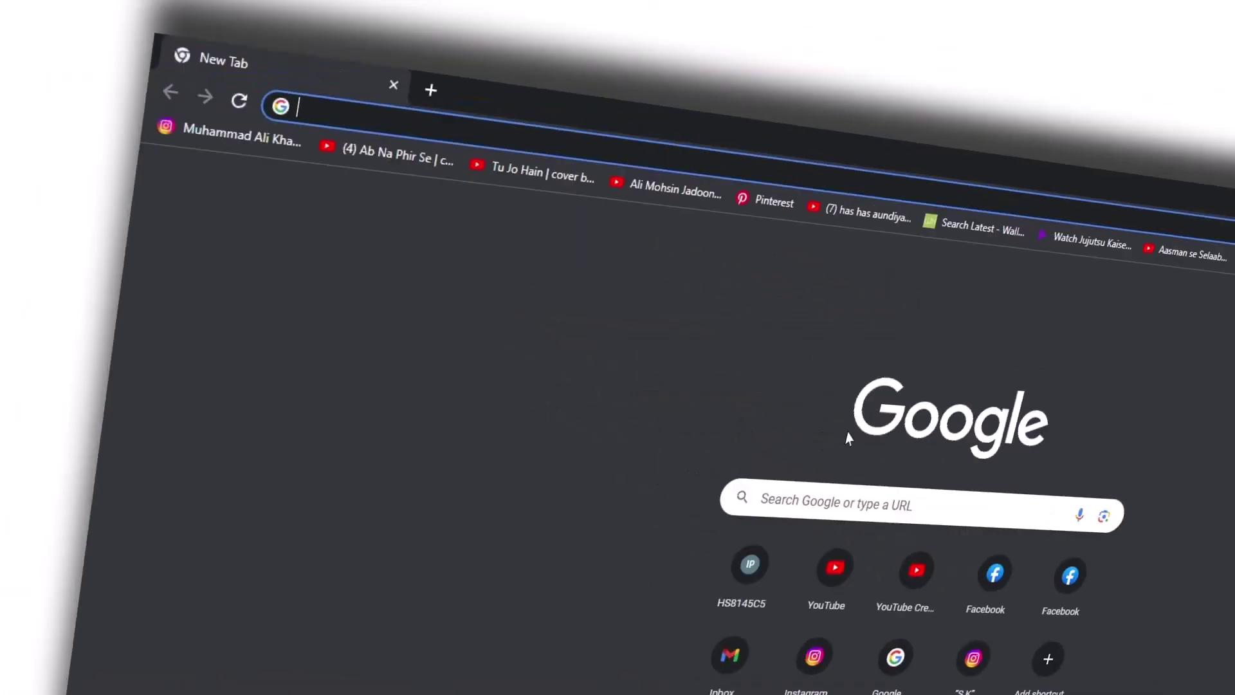
# Step: Go to Google and search for 'clownfish voice changer' using the suggestion
pyautogui.write('google')
pyautogui.press('Return')
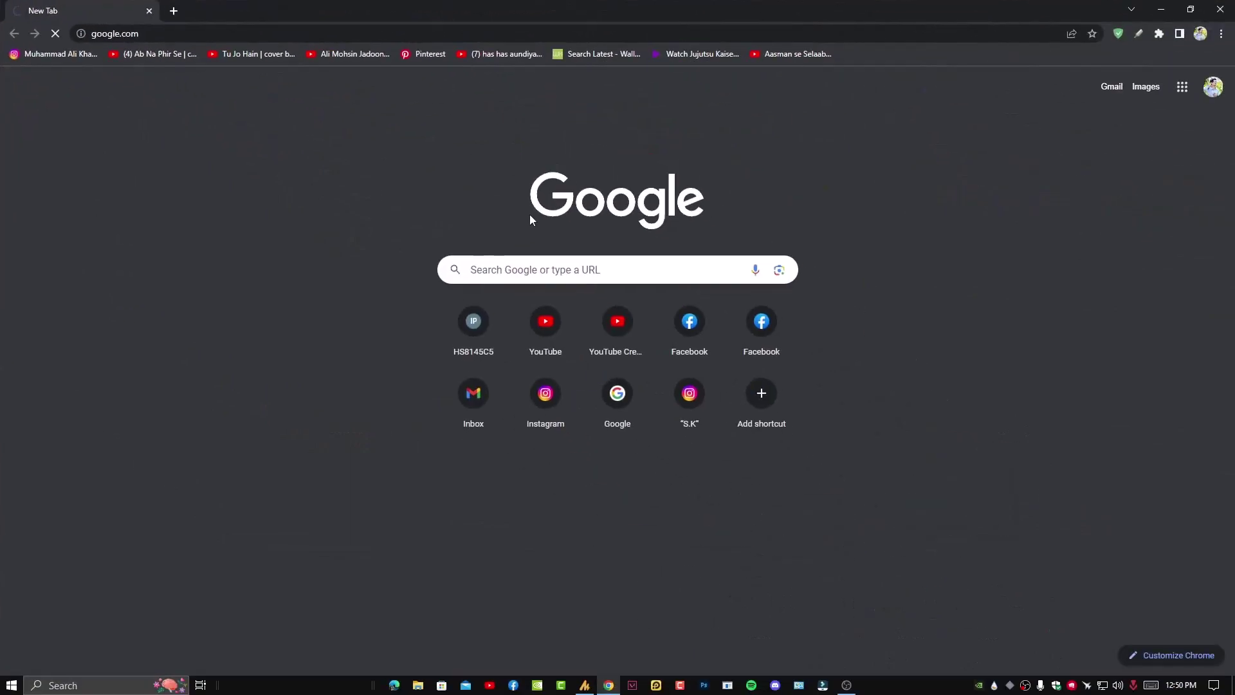
pyautogui.click(598, 309)
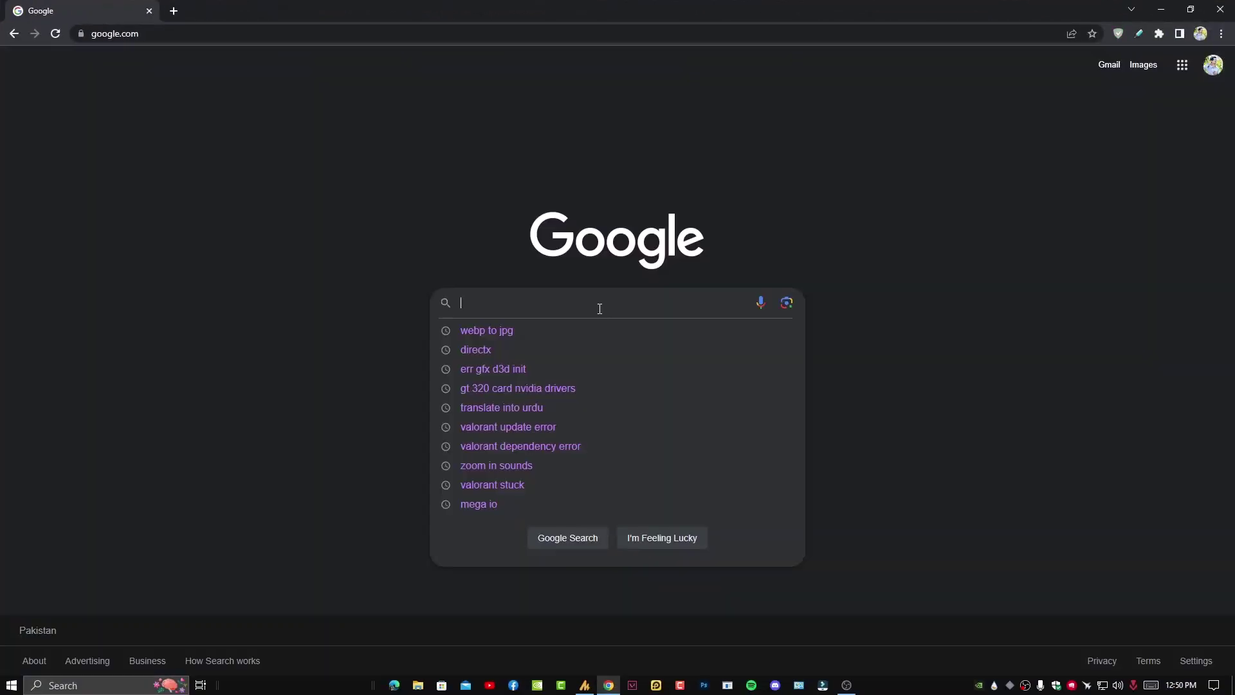
pyautogui.write('clownfish')
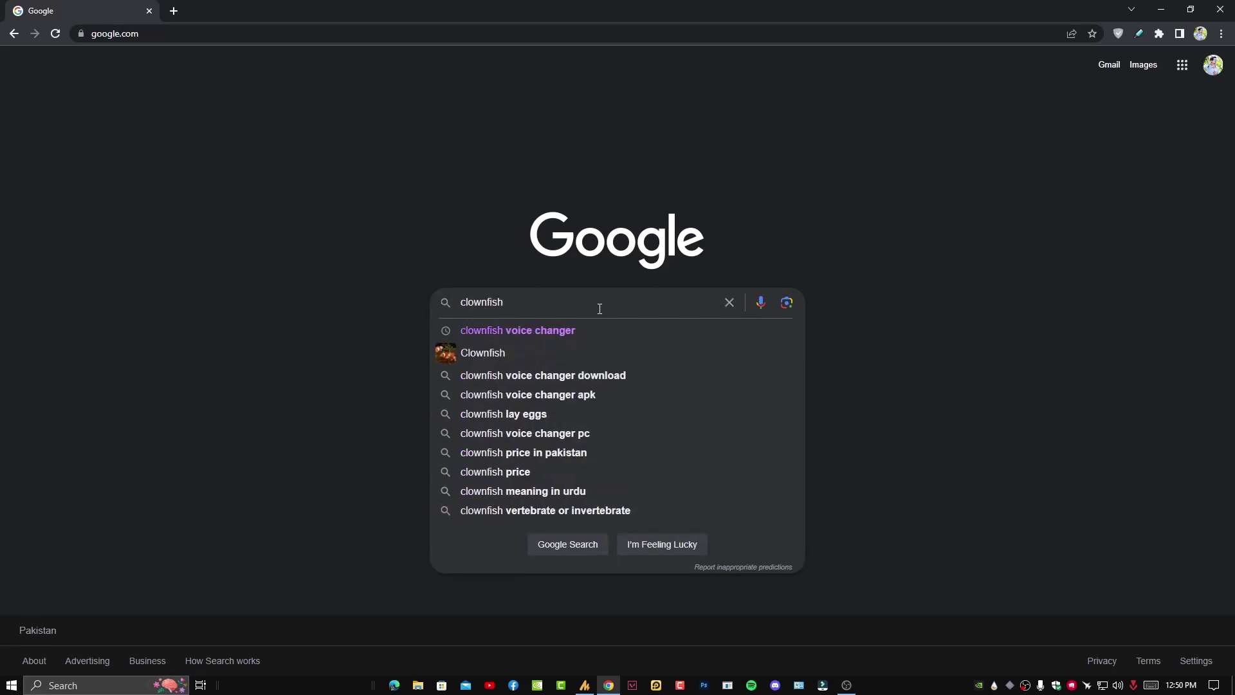
pyautogui.press('Down')
pyautogui.press('Return')
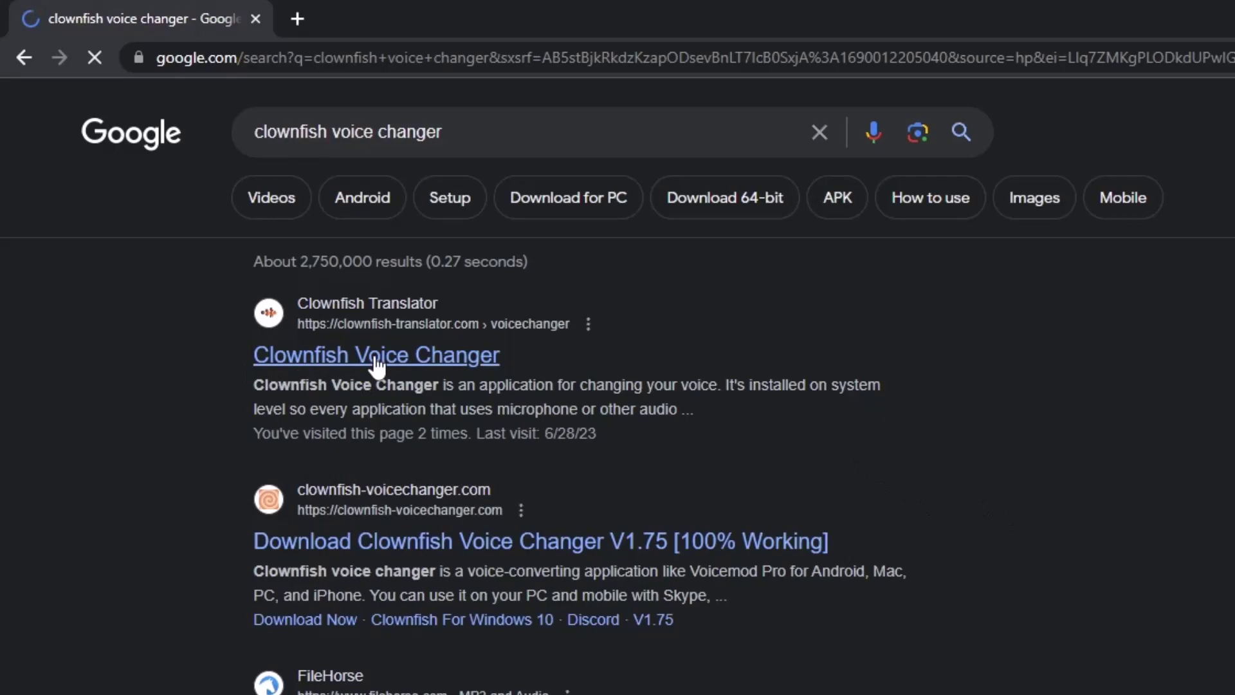
# Step: Open the official Clownfish Voice Changer site from the search results
pyautogui.click(434, 360)
pyautogui.scroll(-4, 579, 441)
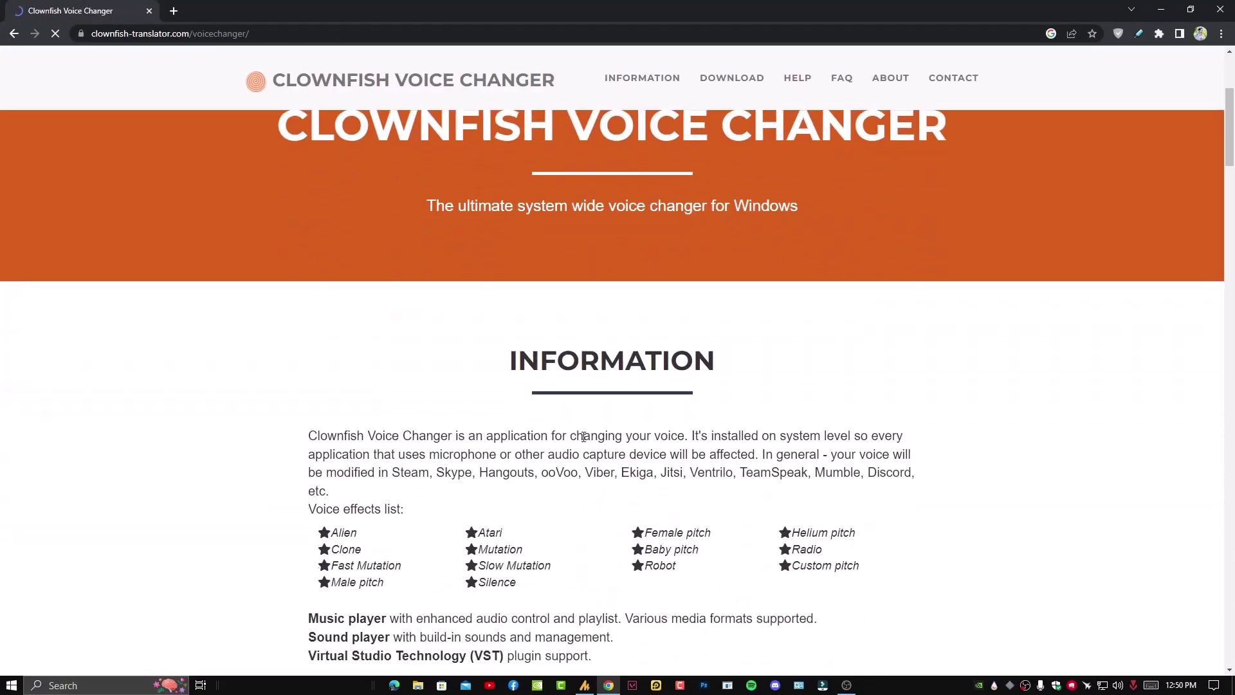
pyautogui.scroll(-8, 584, 437)
pyautogui.scroll(14, 713, 193)
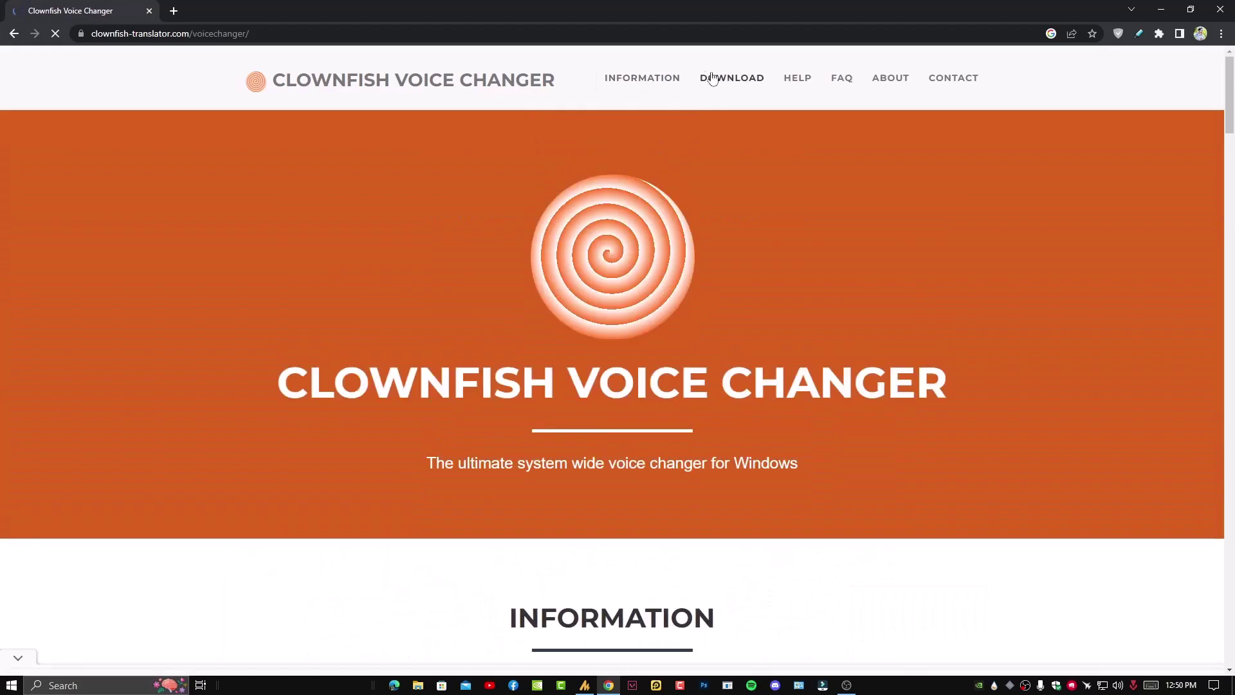
# Step: Go to the site's DOWNLOAD page and dismiss the ad to reach the V1.75 downloads
pyautogui.click(743, 87)
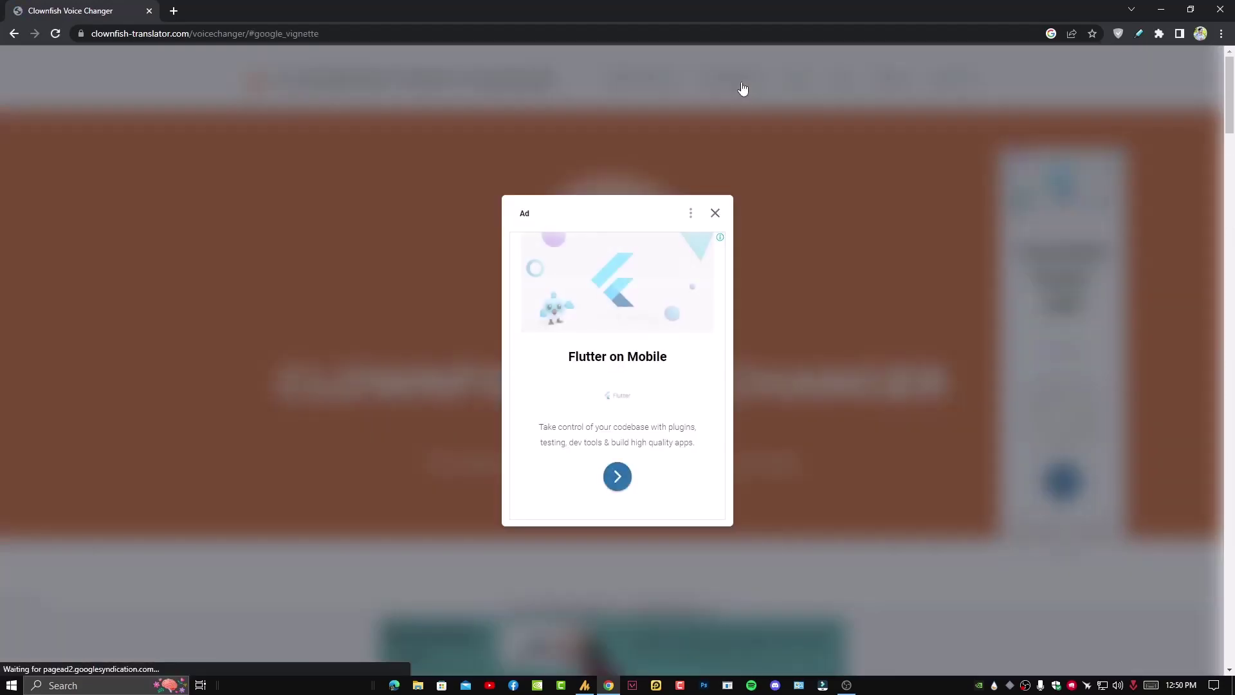
pyautogui.click(715, 213)
pyautogui.scroll(-3, 616, 372)
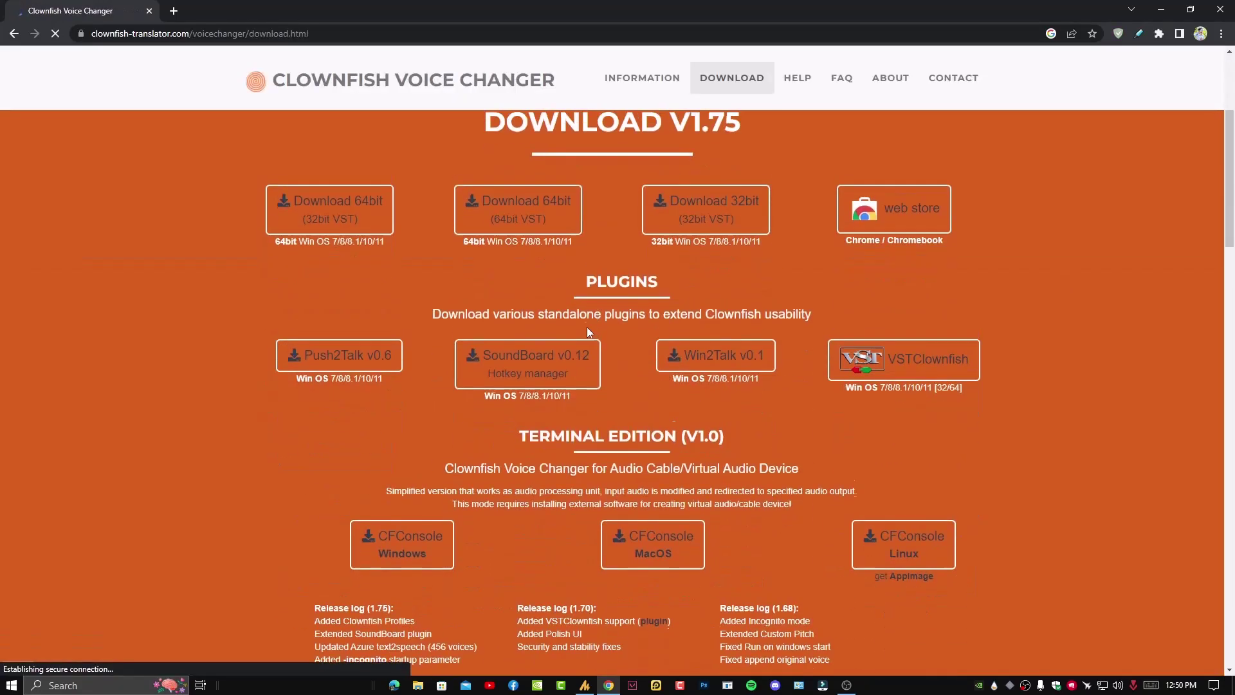
pyautogui.click(765, 411)
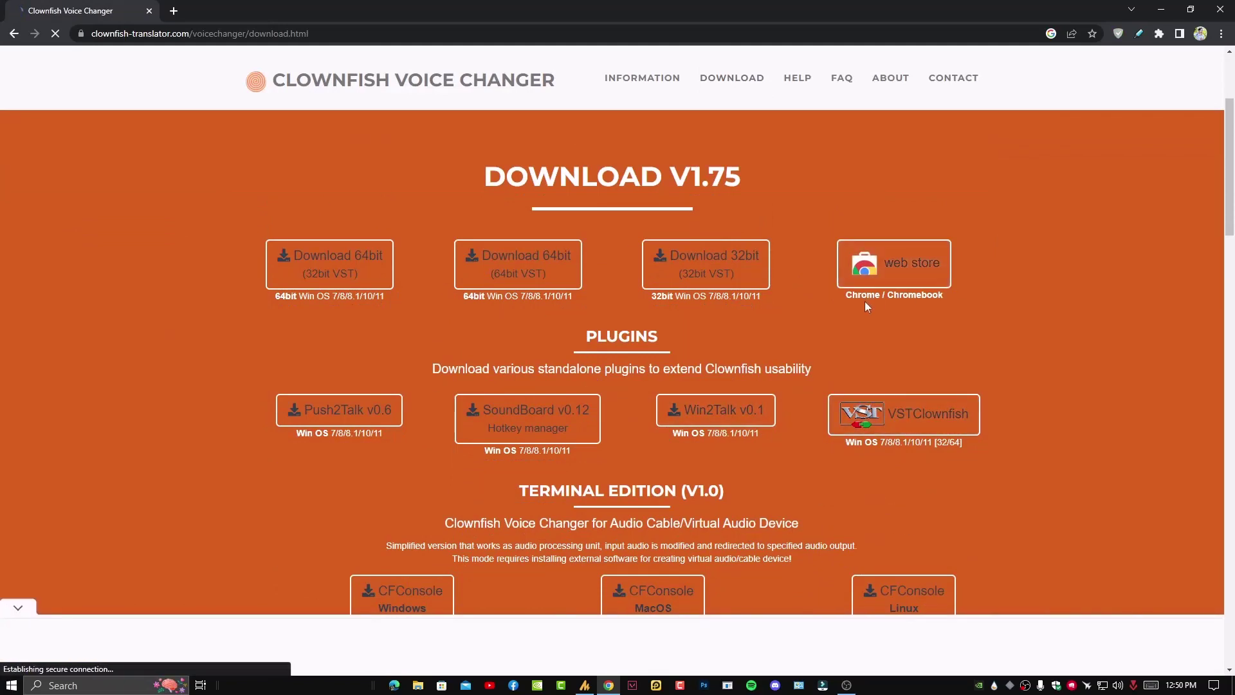
# Step: Highlight the 32bit and 64bit system requirements, then minimize Chrome
pyautogui.moveTo(647, 299); pyautogui.dragTo(759, 305)
pyautogui.moveTo(272, 300); pyautogui.dragTo(316, 296)
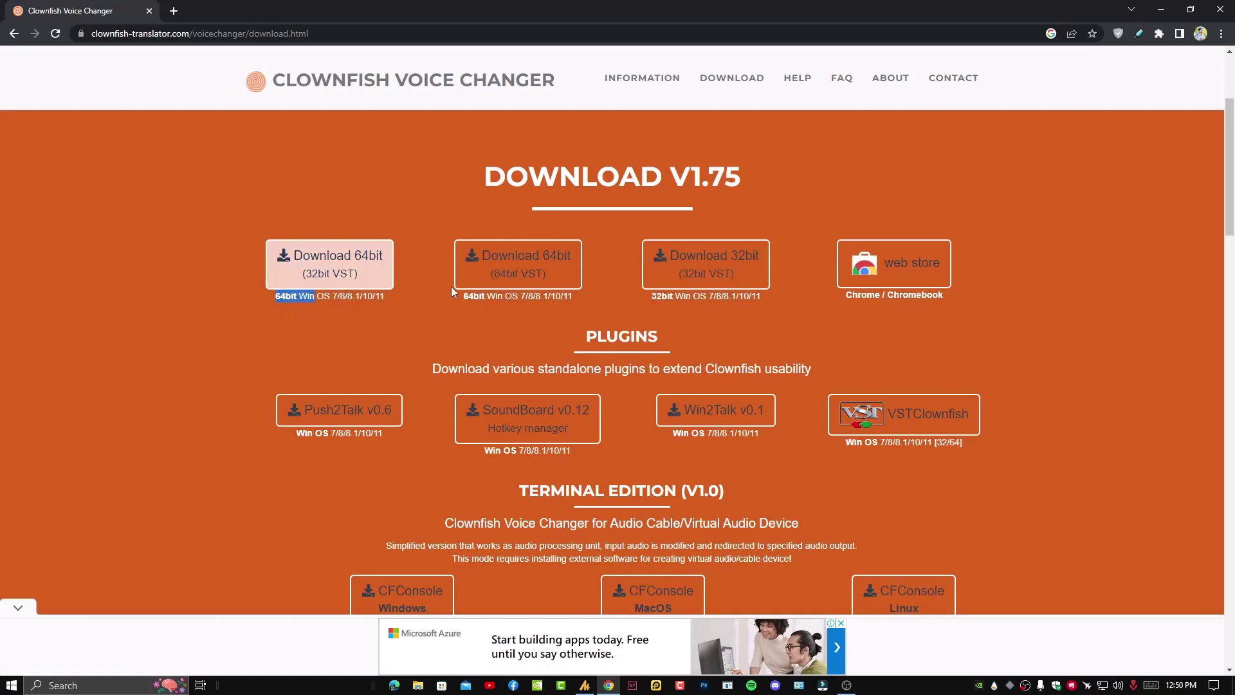
pyautogui.moveTo(273, 299); pyautogui.dragTo(300, 301)
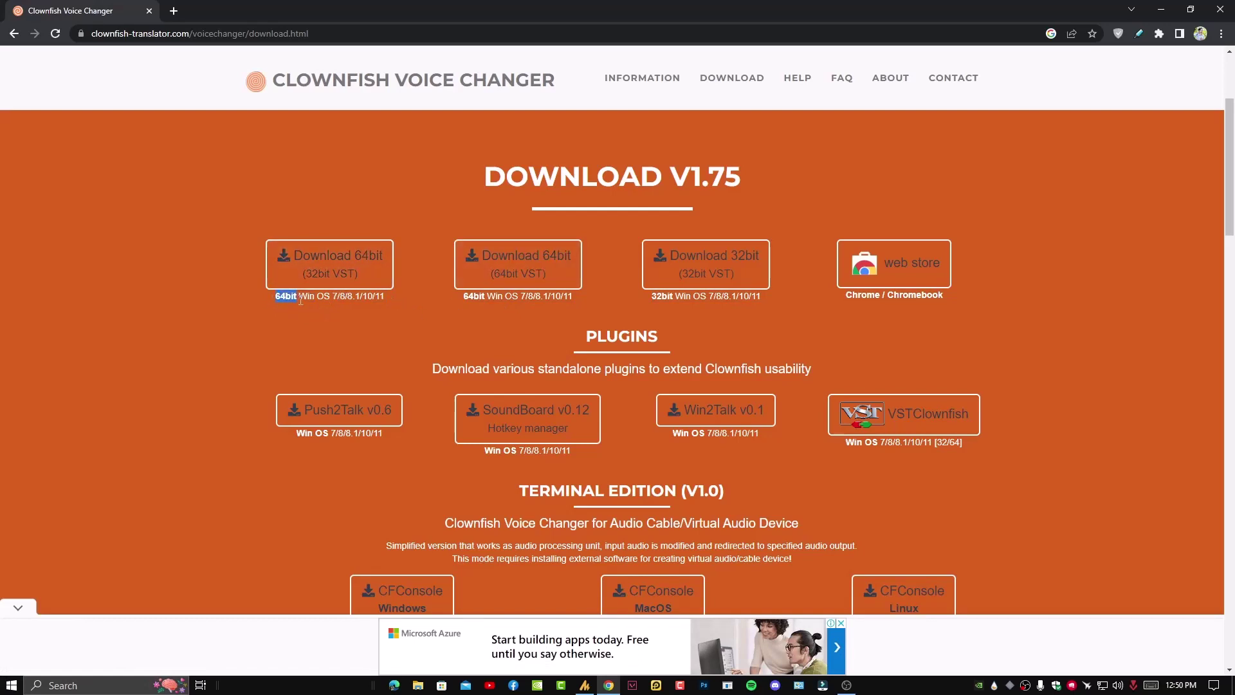
pyautogui.moveTo(552, 292); pyautogui.dragTo(488, 321)
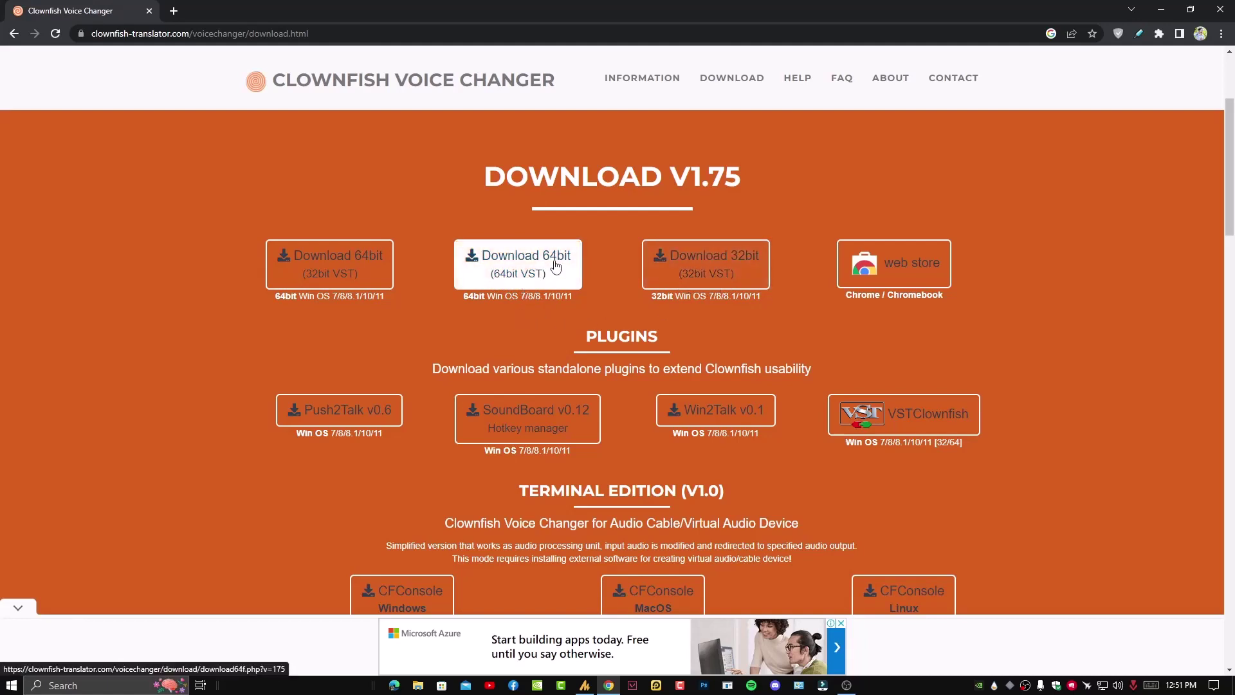
pyautogui.click(1162, 11)
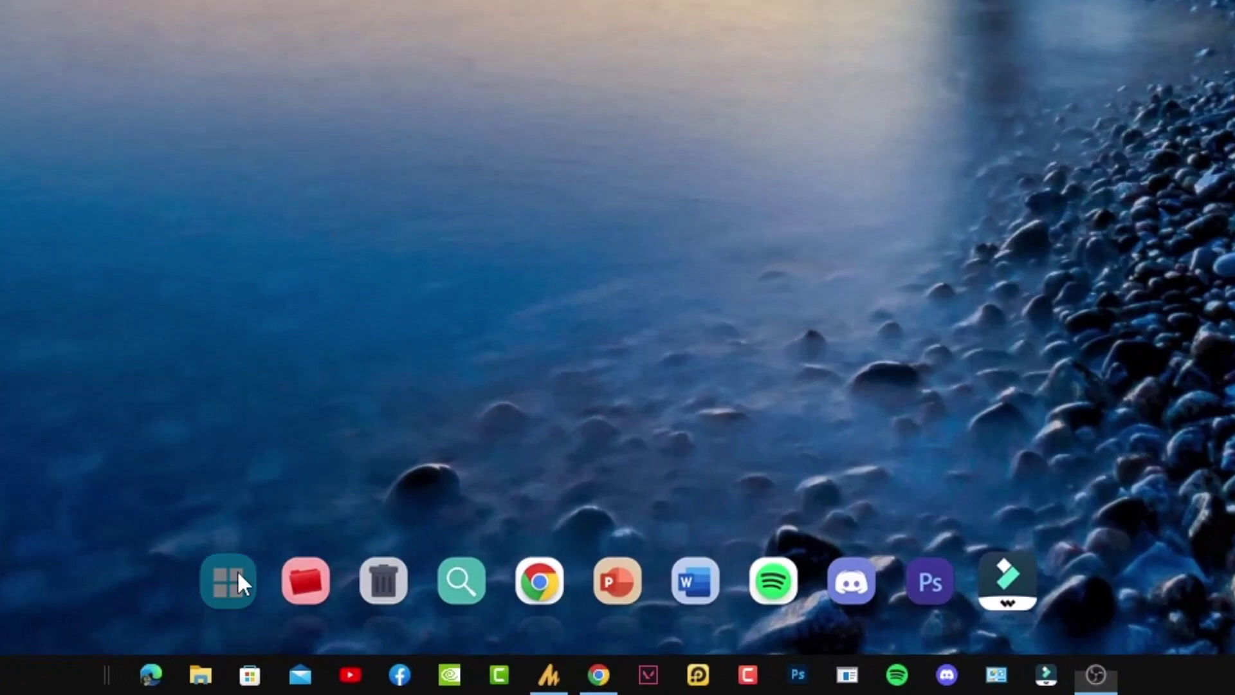
# Step: Check This PC's properties: 64-bit operating system on an x64-based processor
pyautogui.click(437, 644)
pyautogui.click(305, 581)
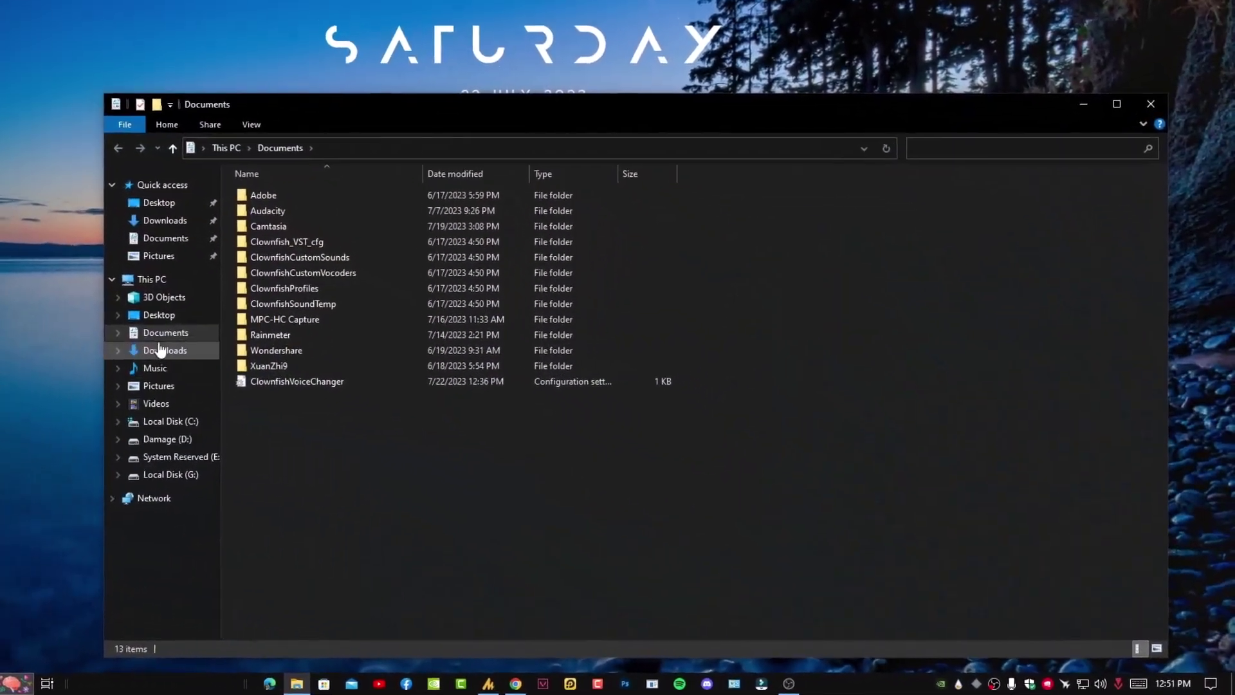
pyautogui.rightClick(155, 281)
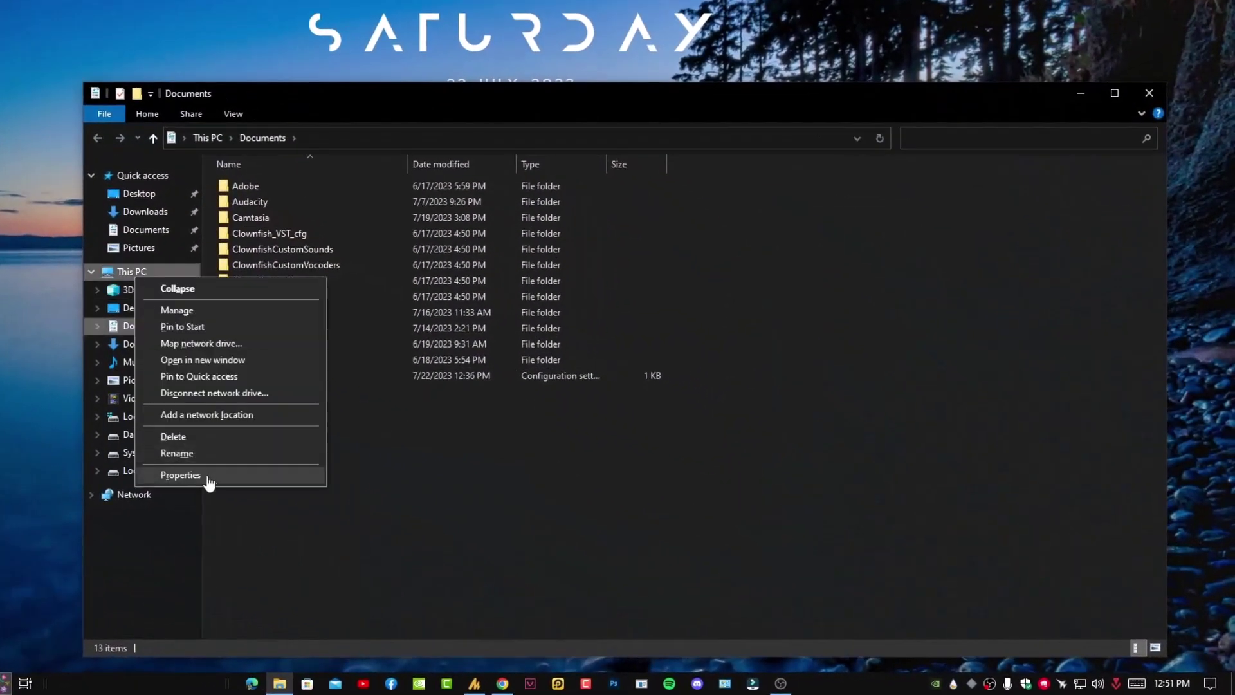
pyautogui.click(241, 476)
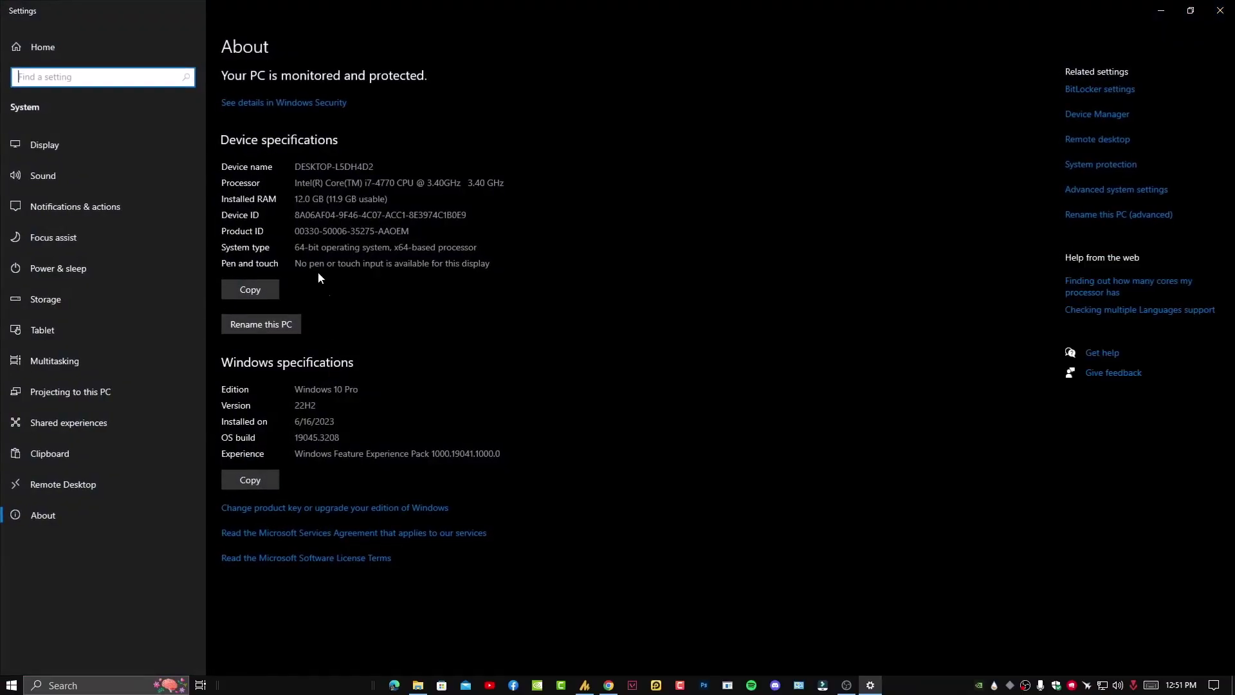
pyautogui.moveTo(296, 248); pyautogui.dragTo(445, 247)
pyautogui.click(325, 250)
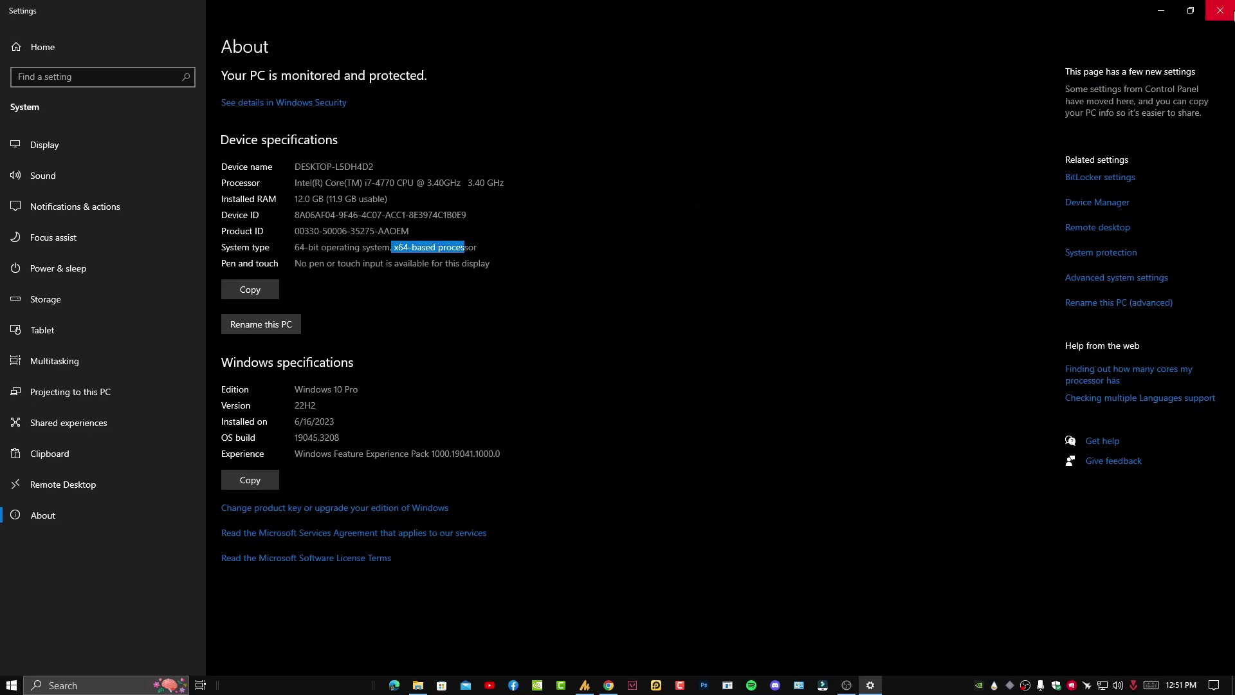
pyautogui.click(1220, 10)
# Step: Download the 64bit VST installer VoiceChanger64f(1.75).exe through the IDM dialog
pyautogui.hotkey('alt', 'Tab')
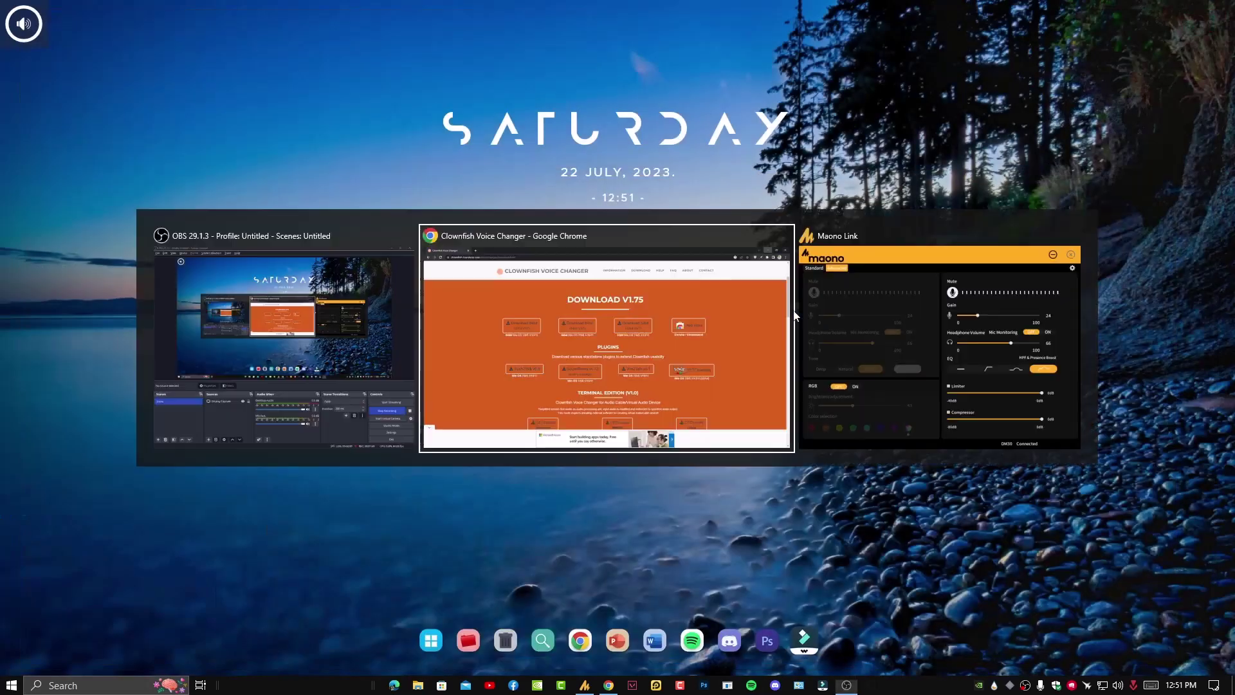
pyautogui.hotkey('alt', 'Tab')
pyautogui.hotkey('alt', 'Tab')
pyautogui.hotkey('alt', 'Tab')
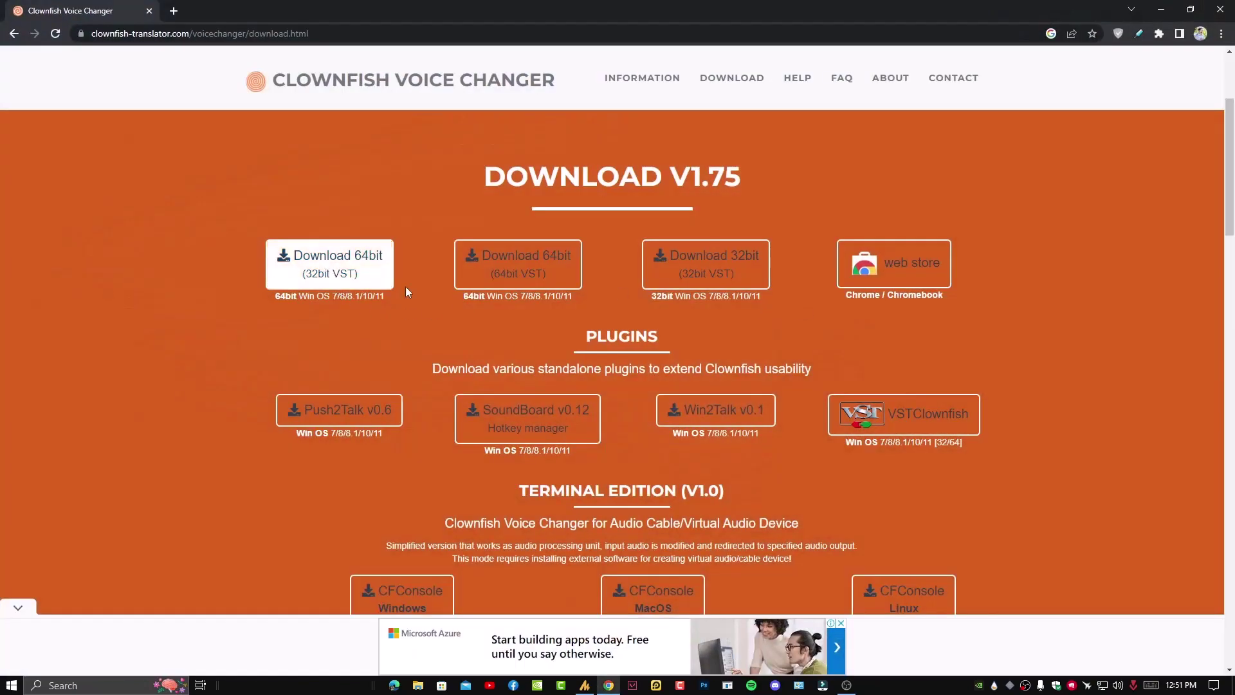
pyautogui.click(550, 273)
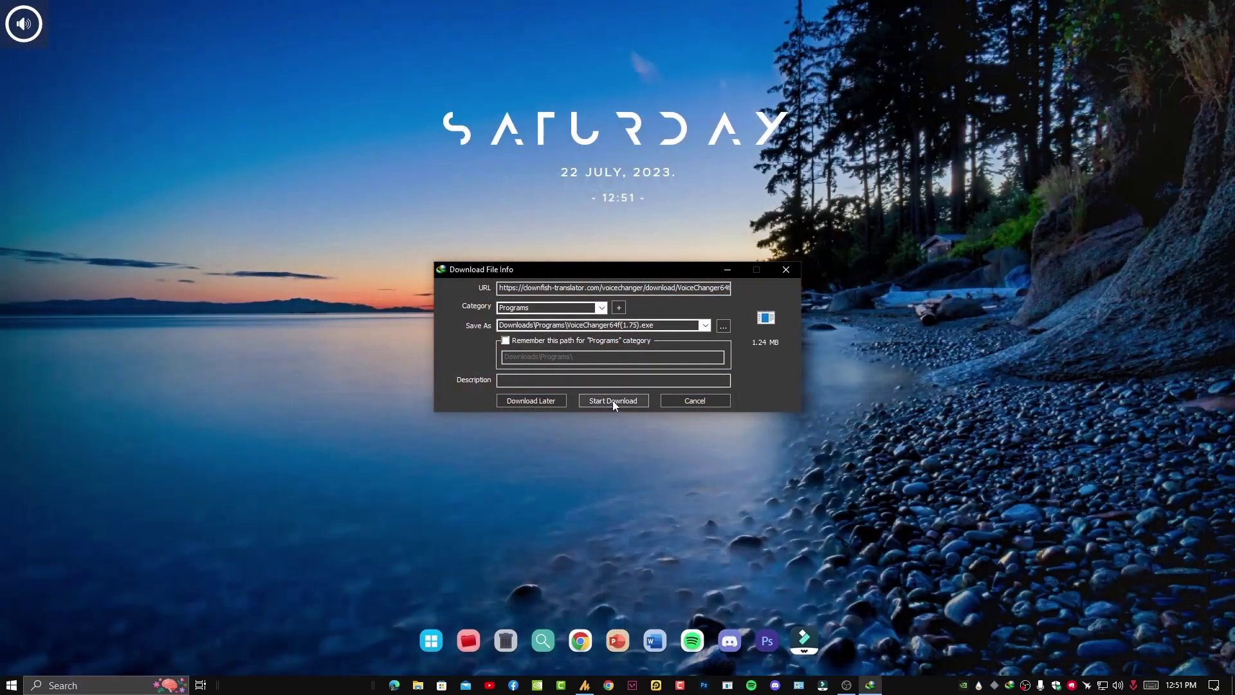
pyautogui.click(613, 400)
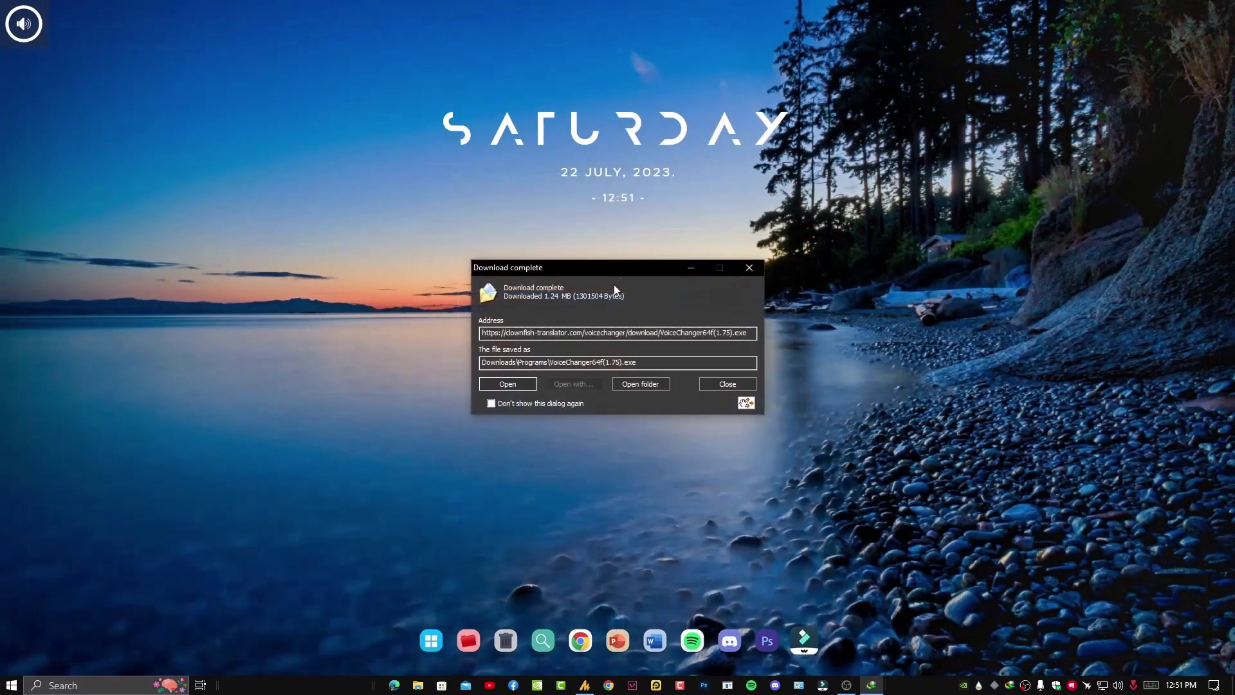
# Step: Run VoiceChanger64f(1.75).exe and install with default components and folder, then finish
pyautogui.click(528, 382)
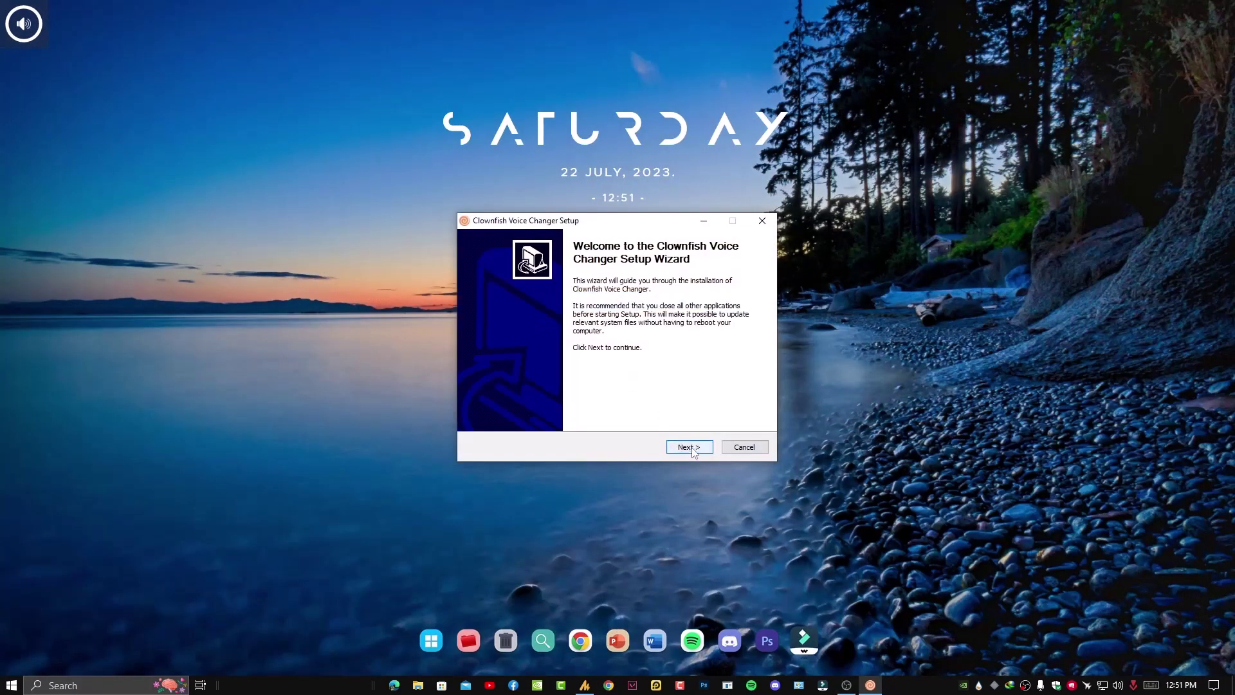
pyautogui.click(691, 448)
pyautogui.click(692, 448)
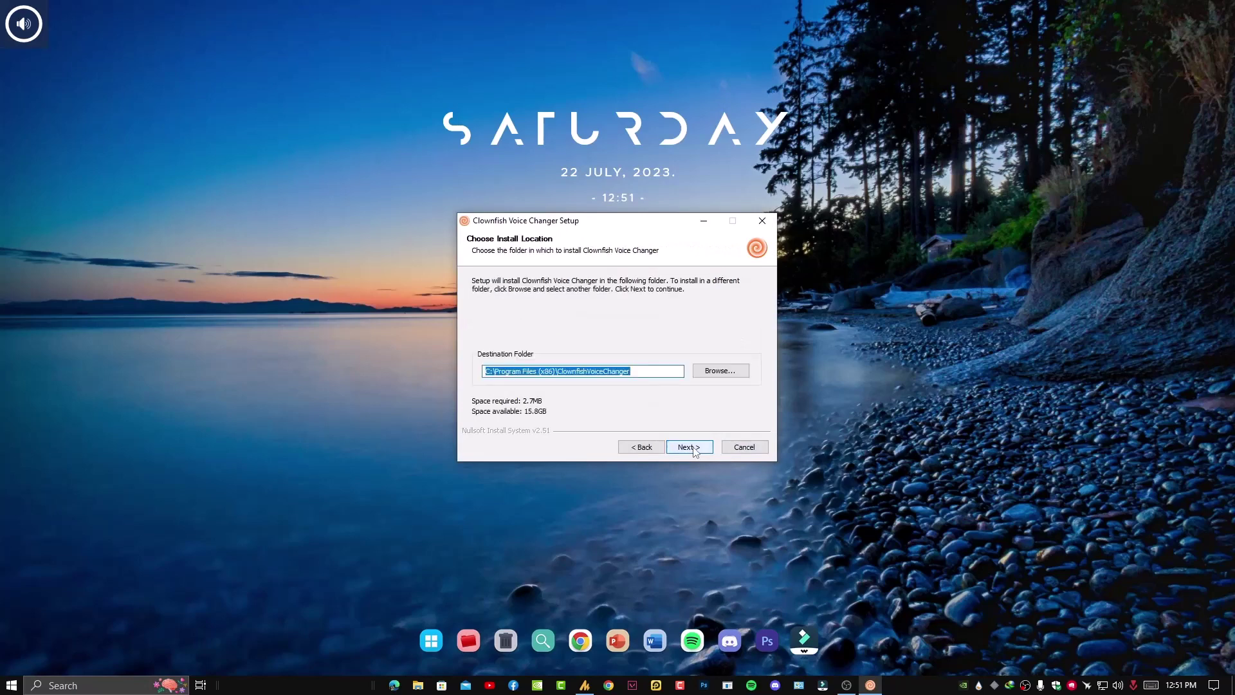
pyautogui.click(694, 449)
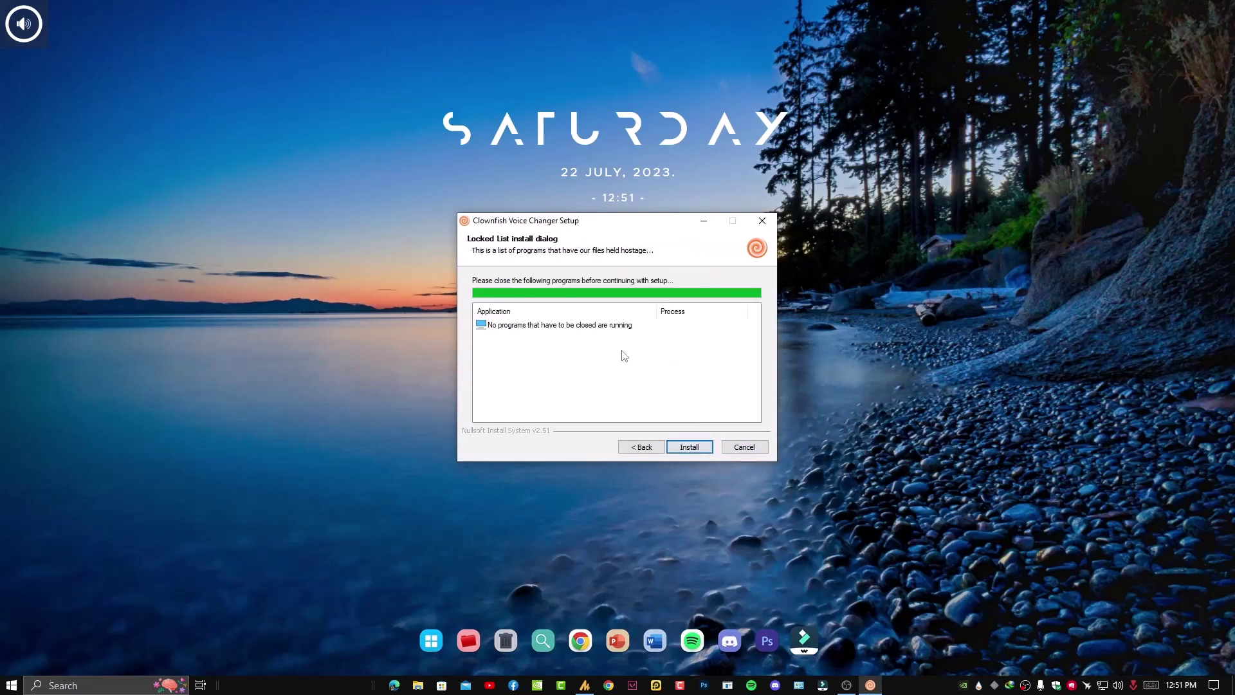
pyautogui.click(692, 448)
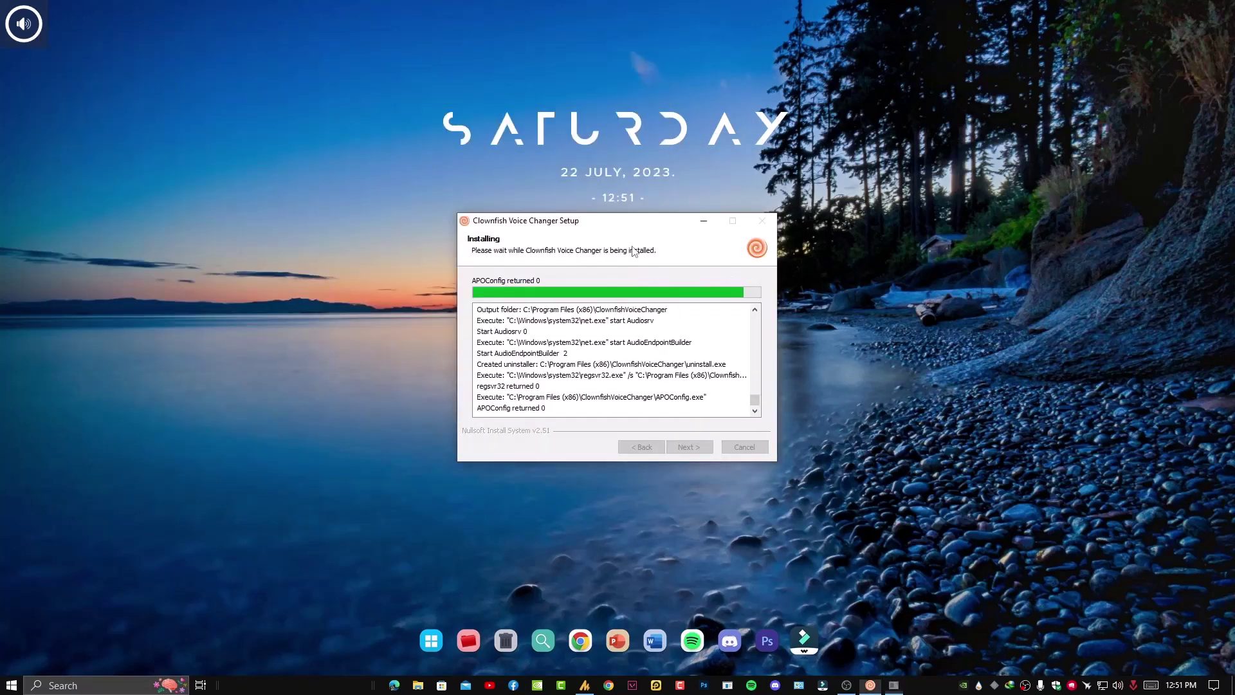
pyautogui.click(693, 447)
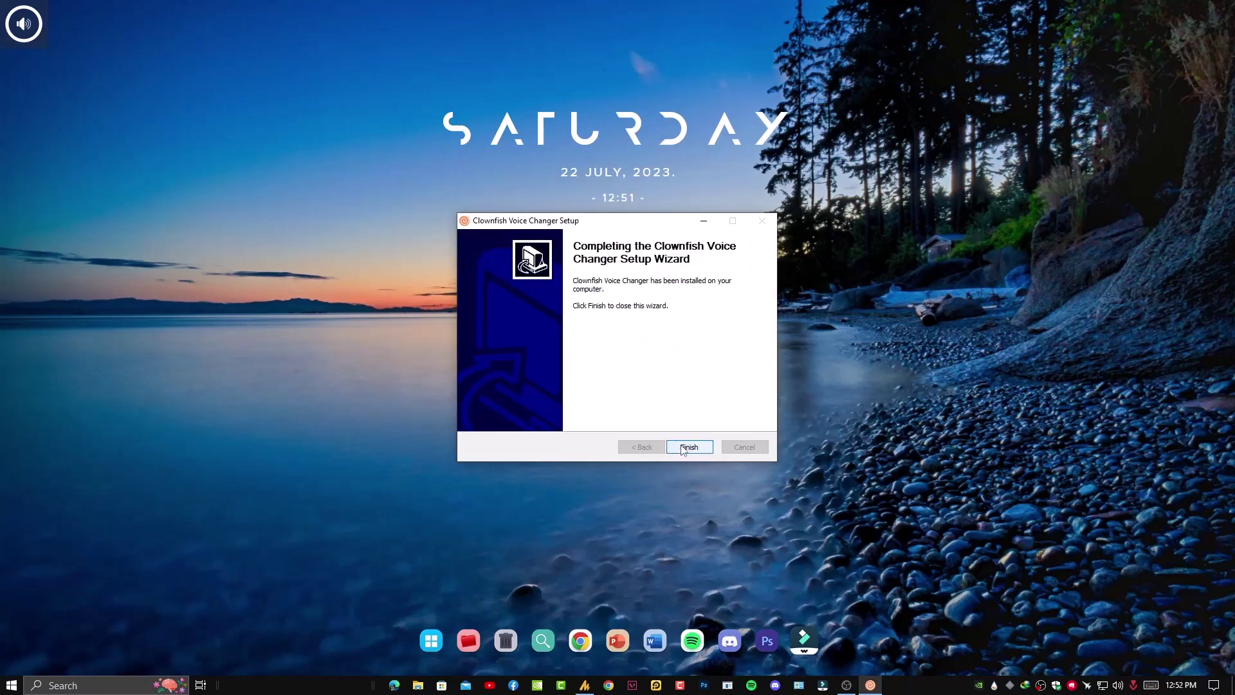
pyautogui.click(690, 447)
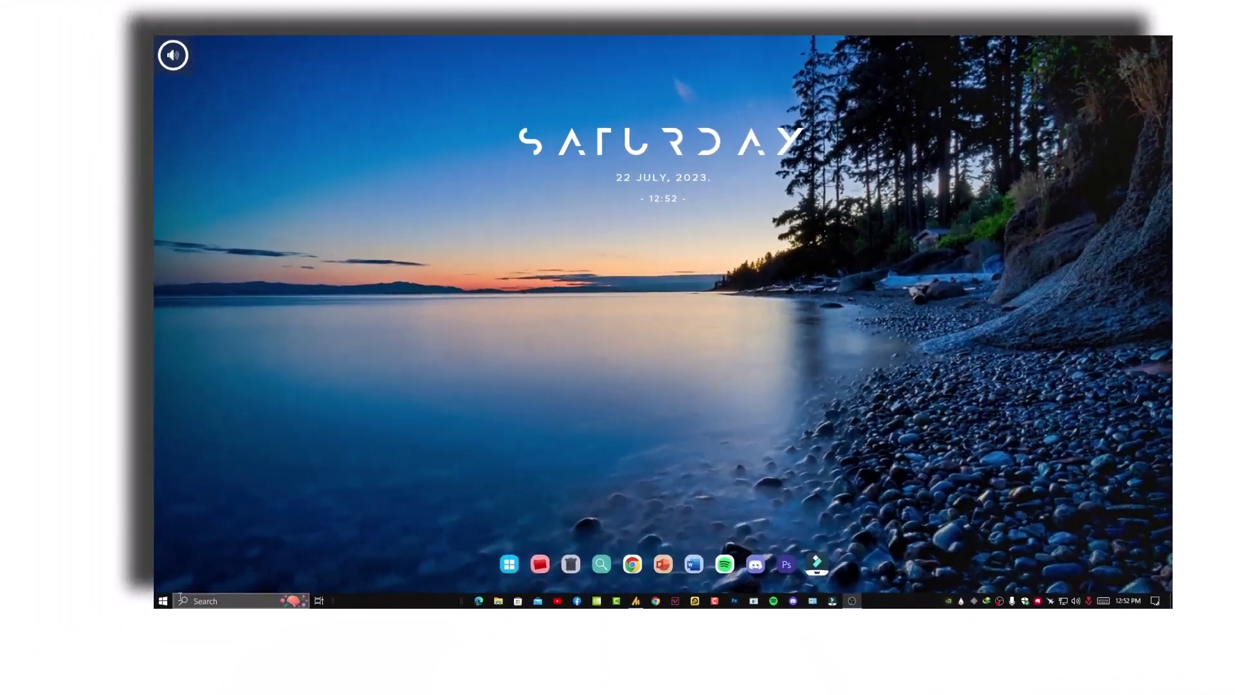
# Step: Pin ClownfishVoiceChanger to Start from the Start menu
pyautogui.click(163, 600)
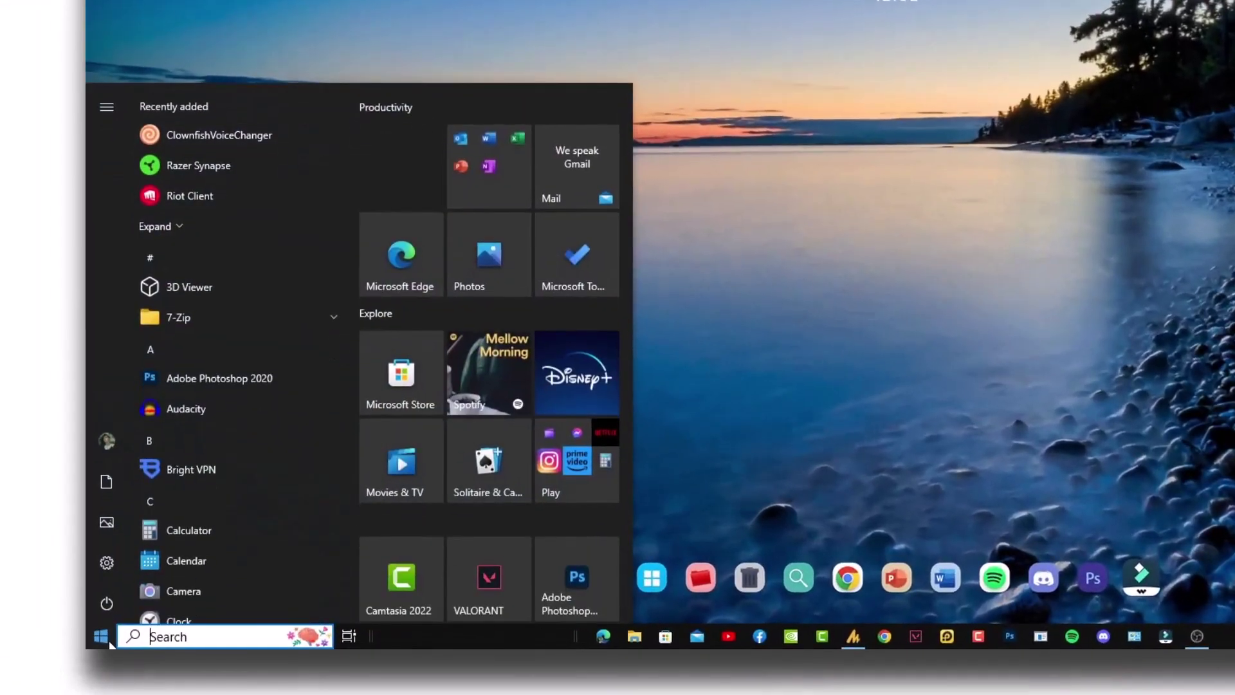
pyautogui.rightClick(261, 132)
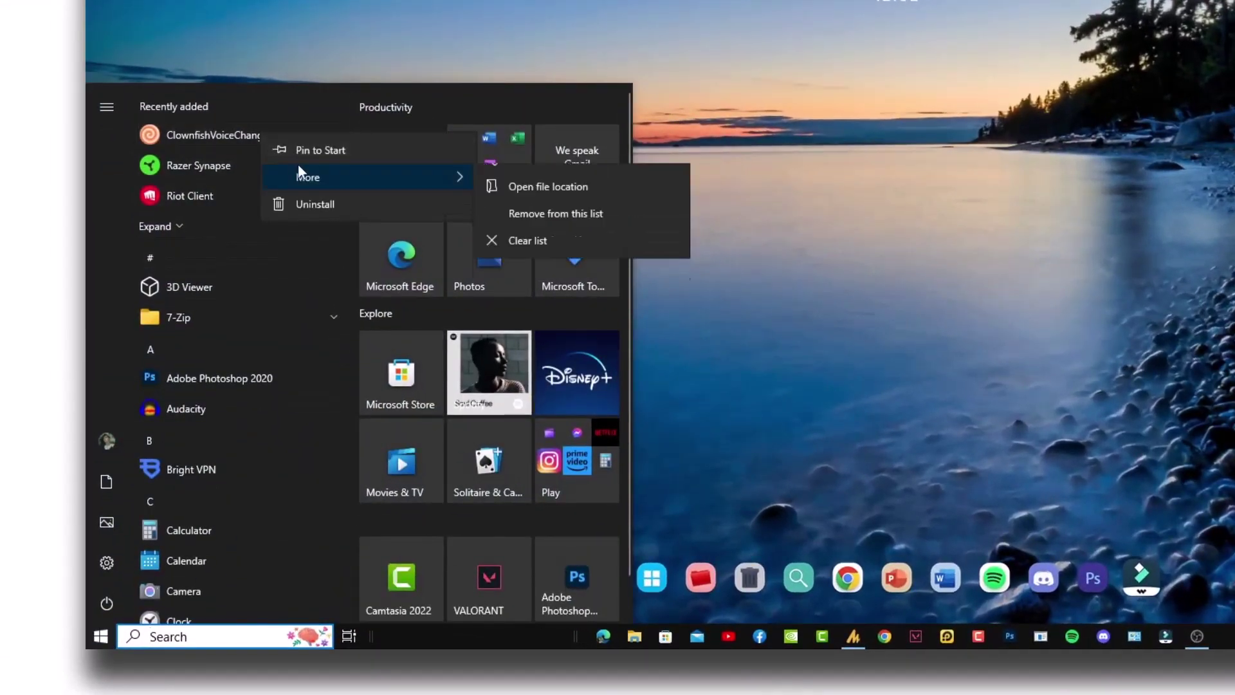
pyautogui.click(369, 150)
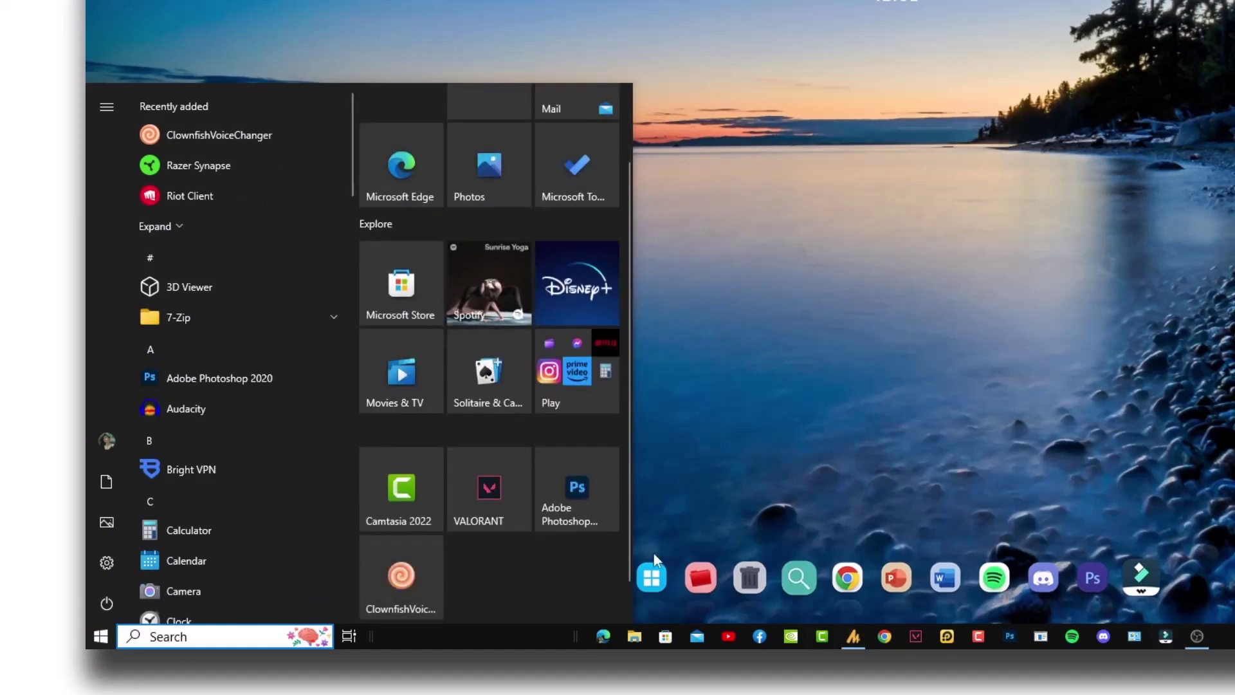
# Step: Pin the Clownfish tile to the taskbar and launch it from there
pyautogui.rightClick(415, 569)
pyautogui.moveTo(576, 525)
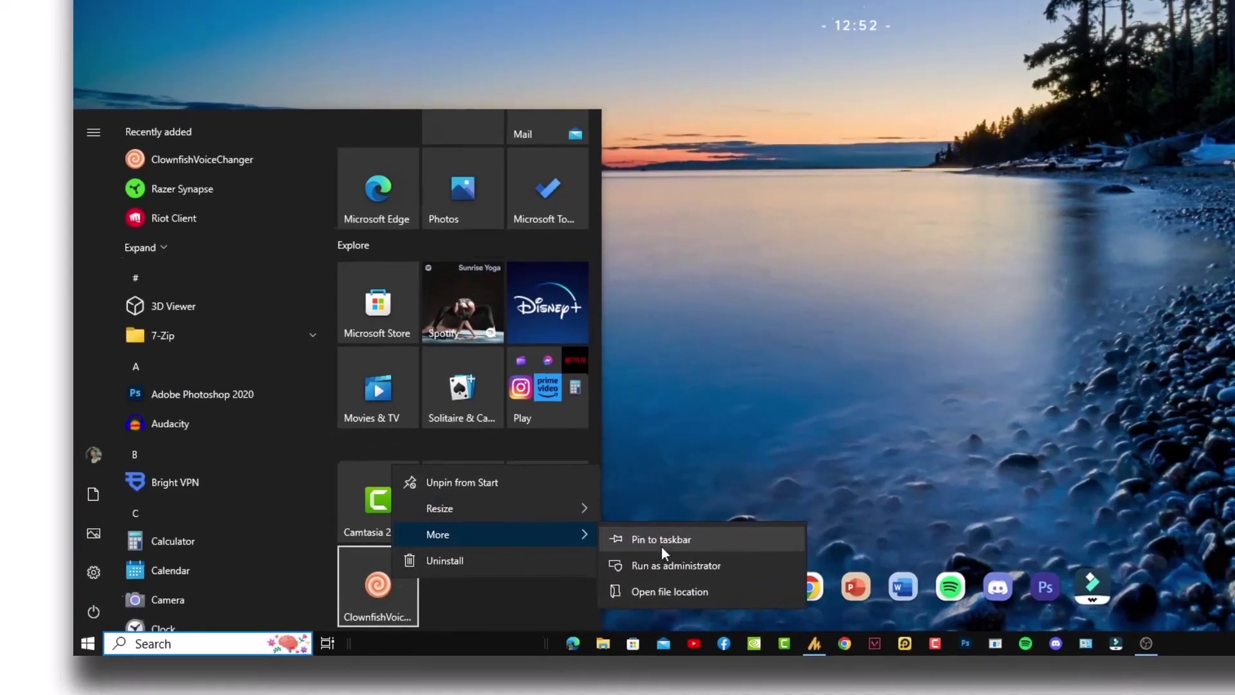
pyautogui.click(669, 515)
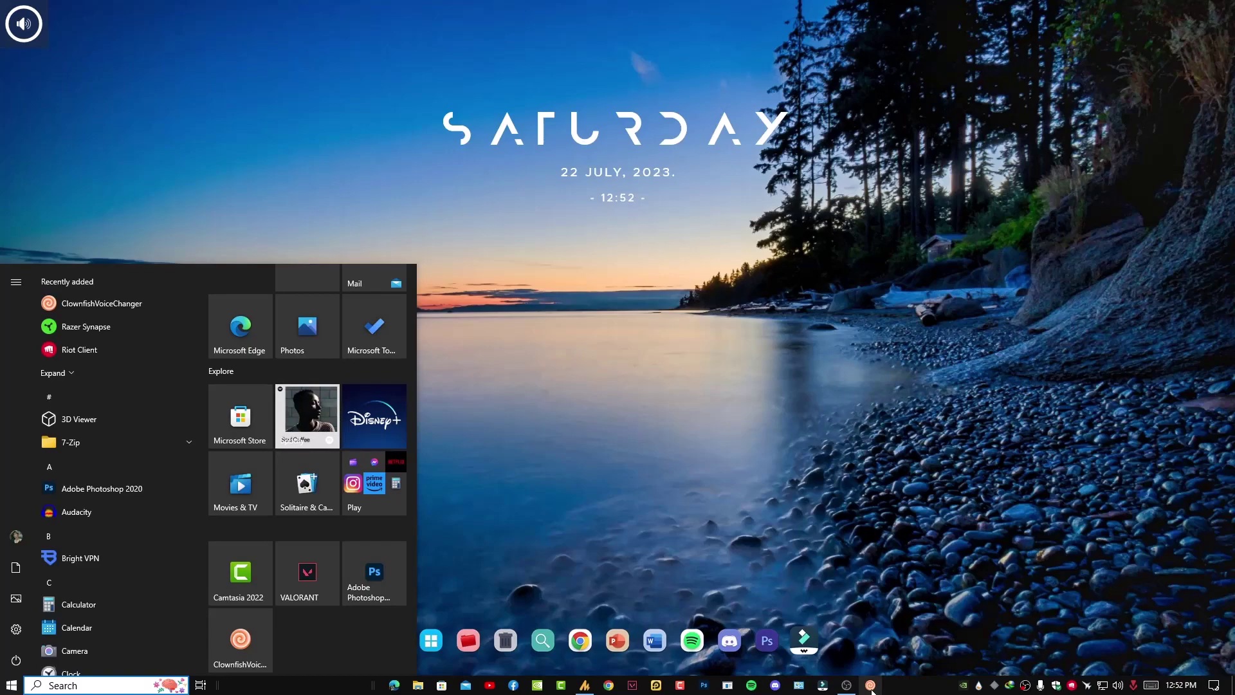
pyautogui.click(872, 689)
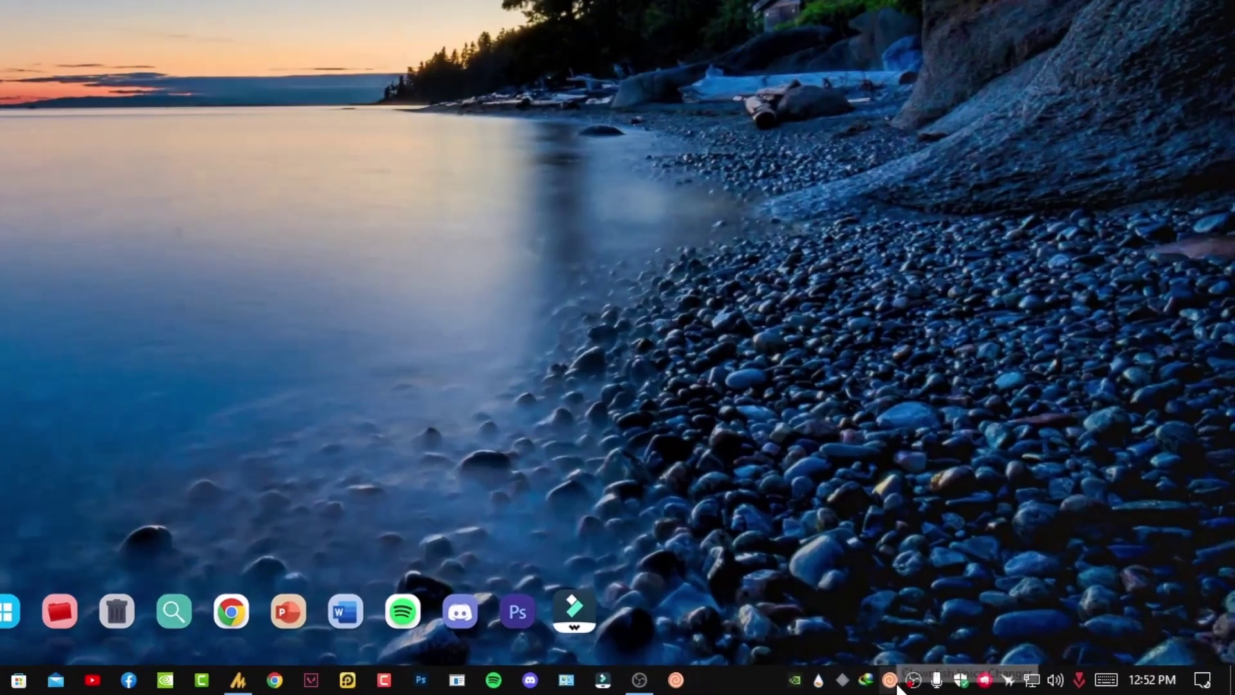
# Step: Open Set Voice Changer from the tray, centre it, leave A.I. Denoise off, and clear effects
pyautogui.rightClick(1010, 685)
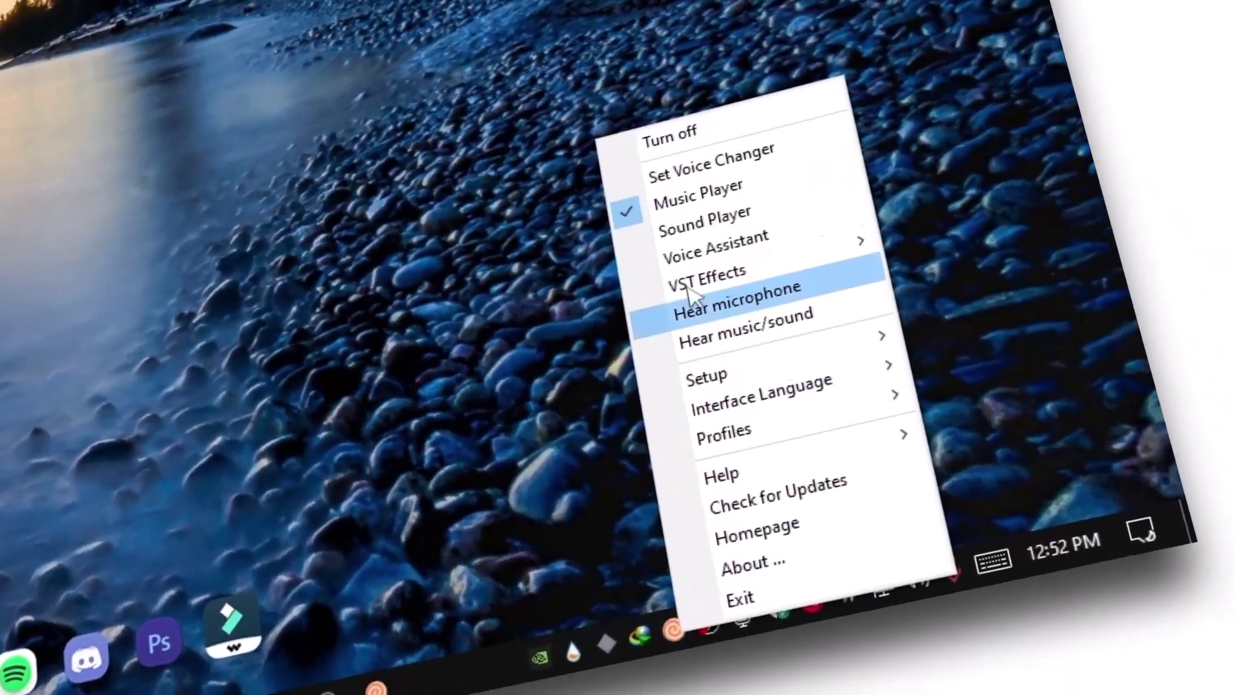
pyautogui.click(702, 169)
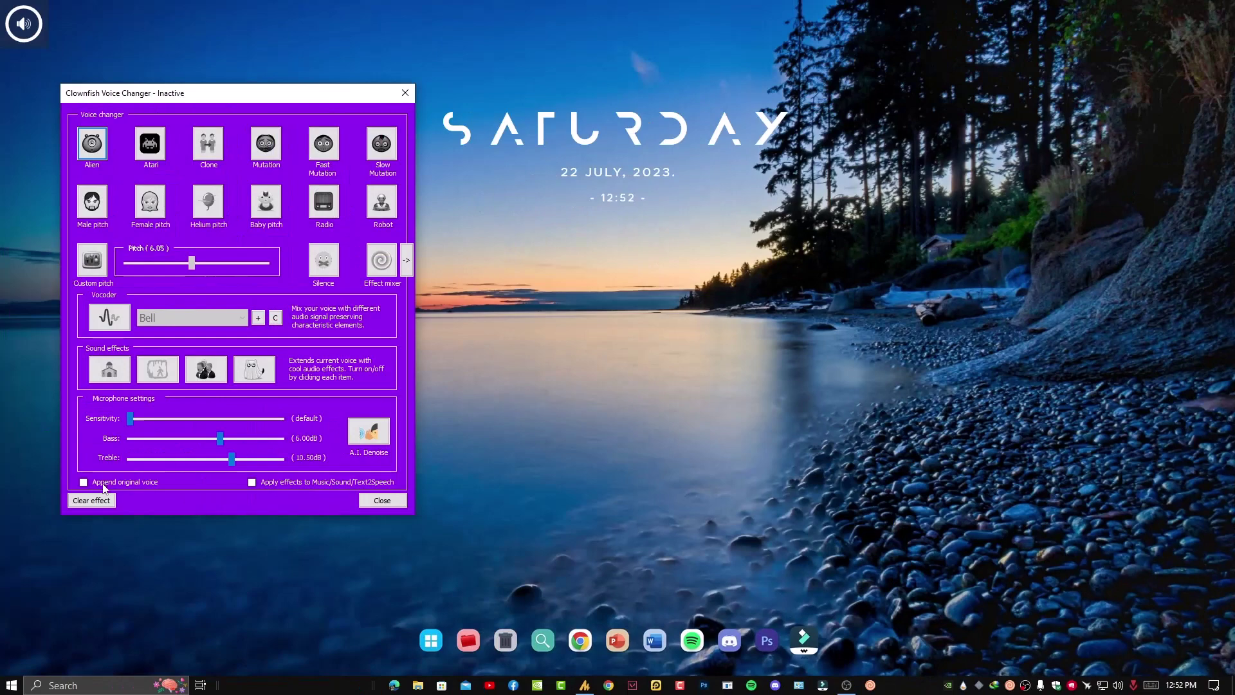
pyautogui.moveTo(236, 95); pyautogui.dragTo(661, 112)
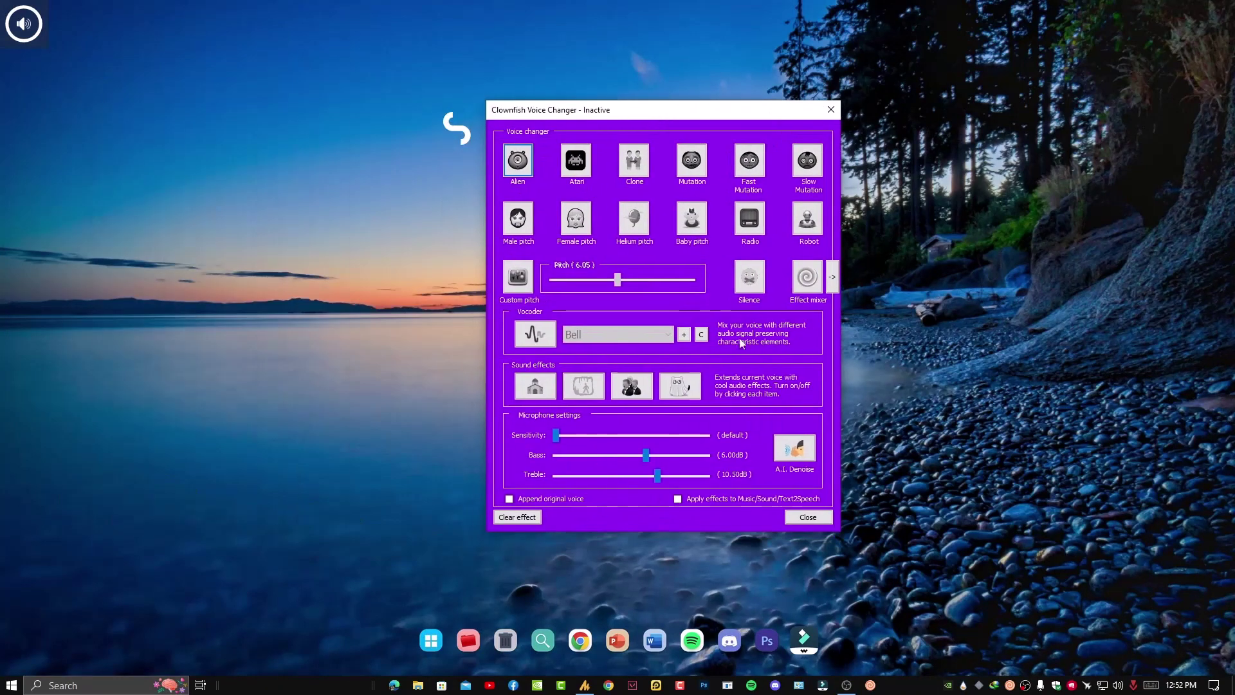
pyautogui.click(801, 454)
pyautogui.click(801, 453)
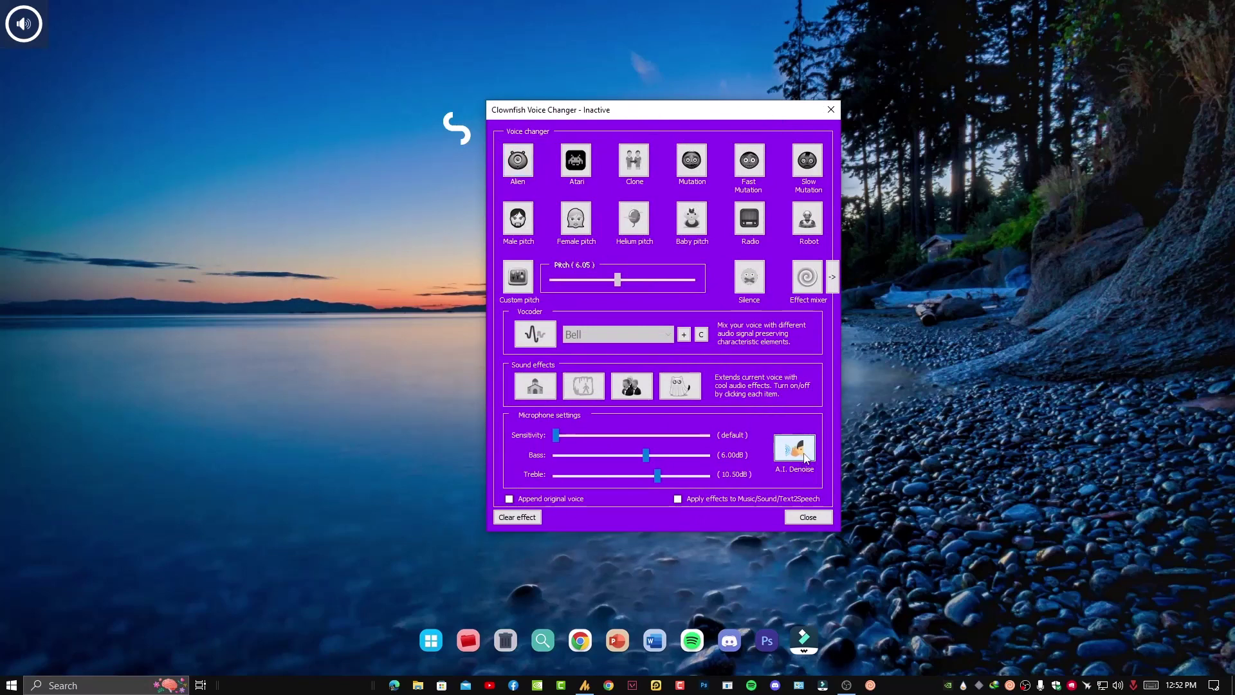
pyautogui.click(532, 520)
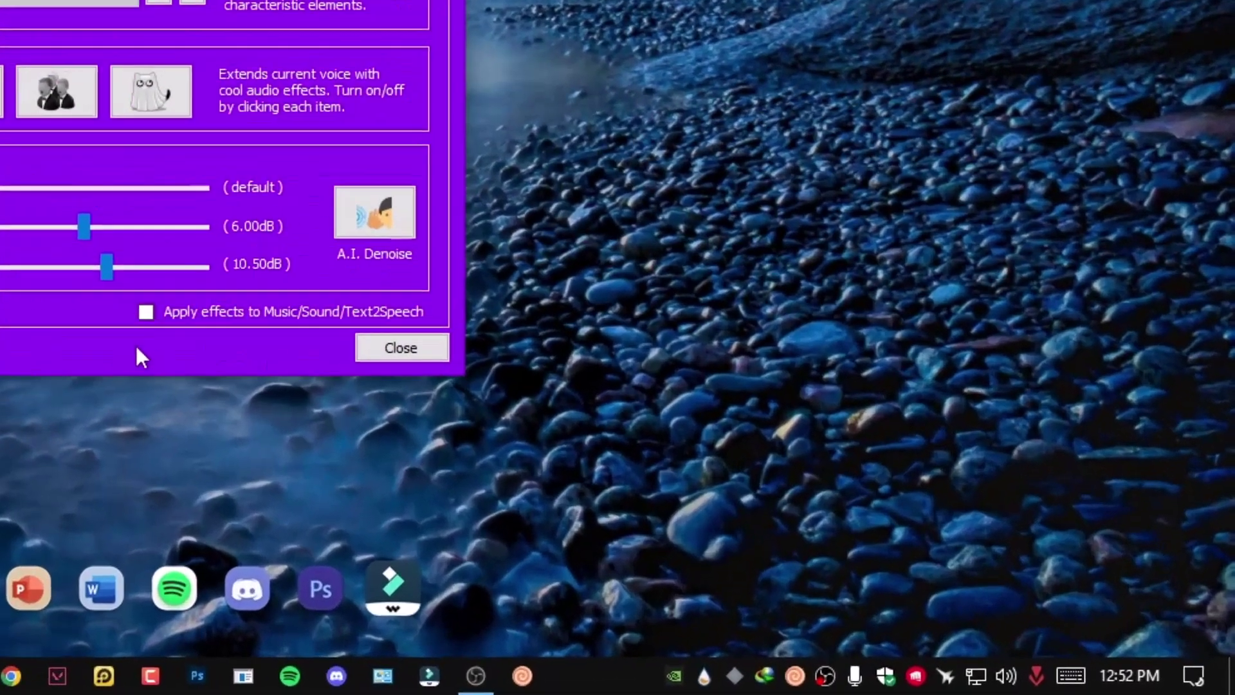
# Step: Launch Audacity and discard the recovered unsaved project
pyautogui.press('super')
pyautogui.write('ada')
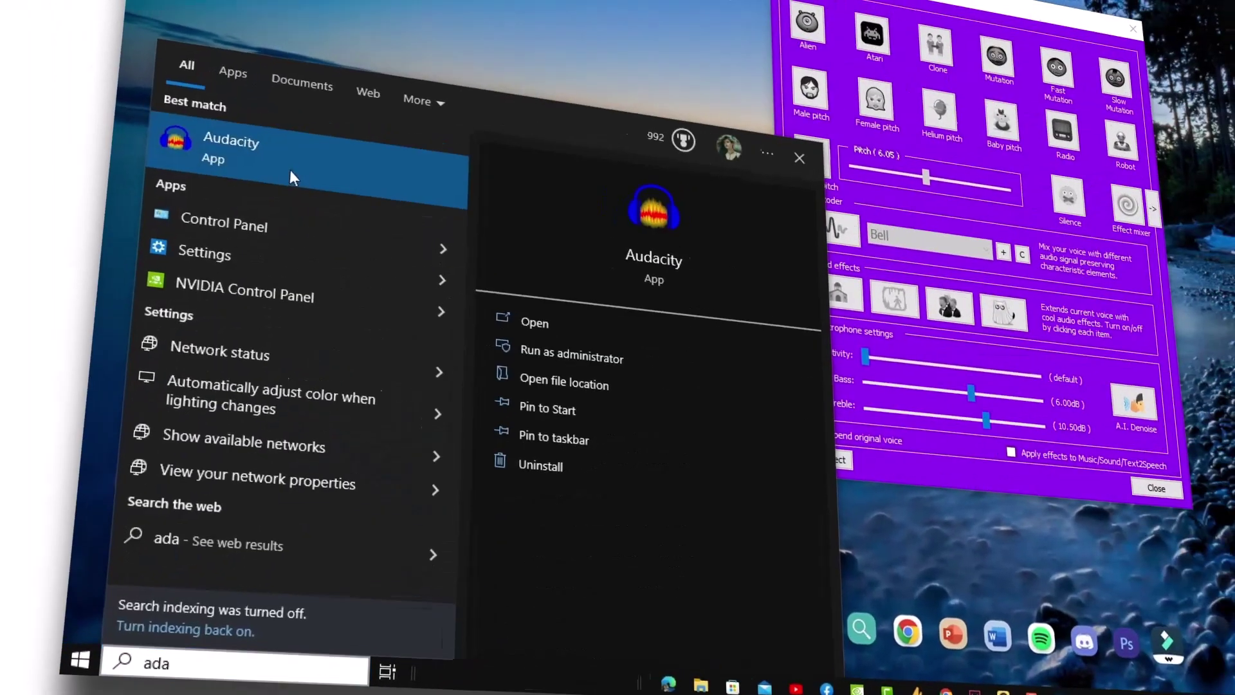
pyautogui.click(290, 177)
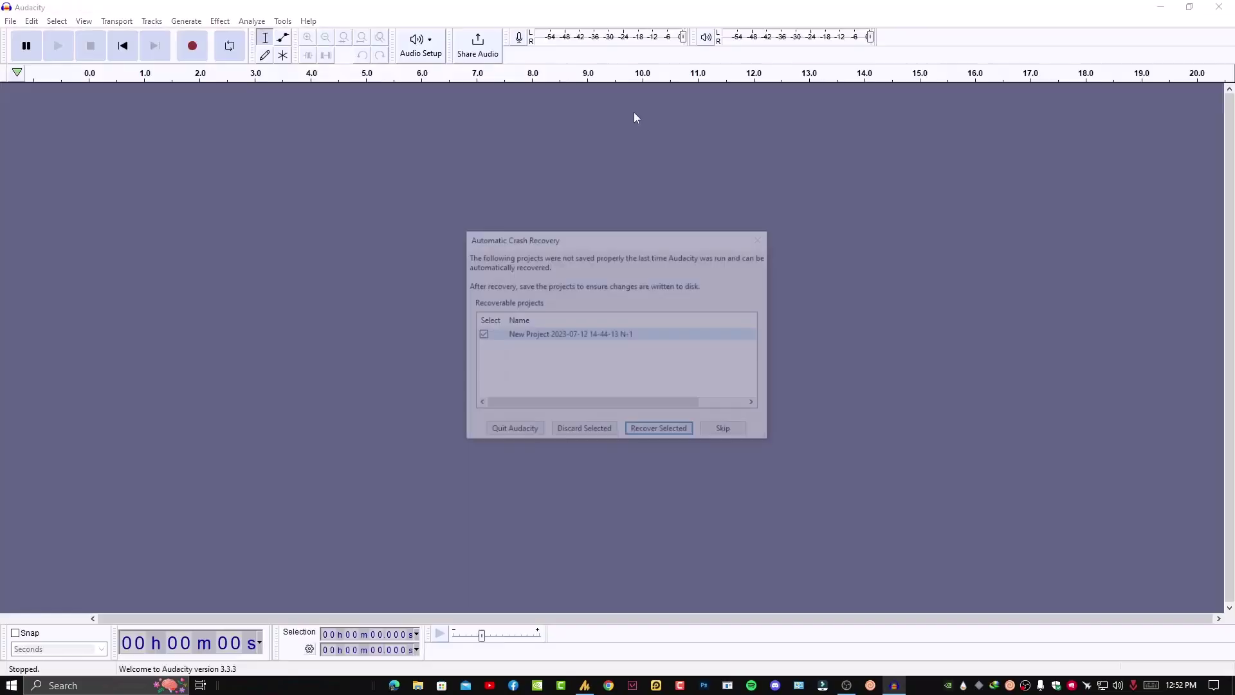
pyautogui.click(579, 435)
pyautogui.click(664, 348)
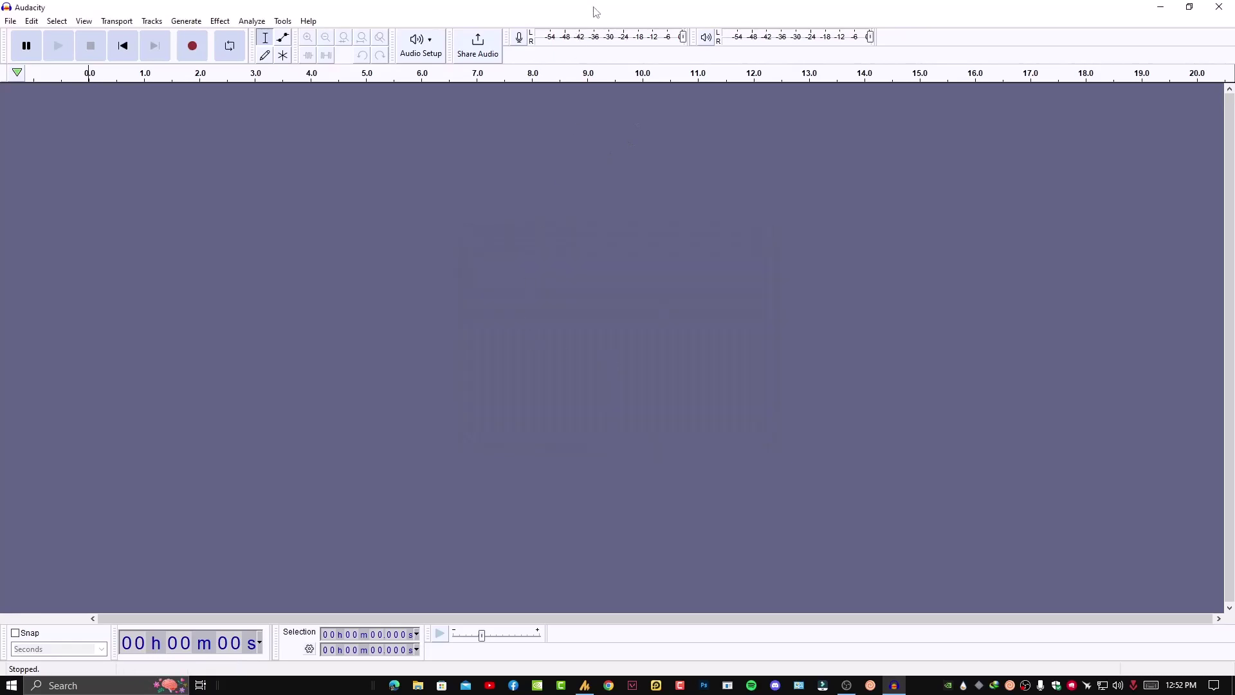
# Step: Shrink Audacity, move the voice changer window right, and apply a pitch voice effect
pyautogui.moveTo(592, 11); pyautogui.dragTo(440, 99)
pyautogui.click(836, 191)
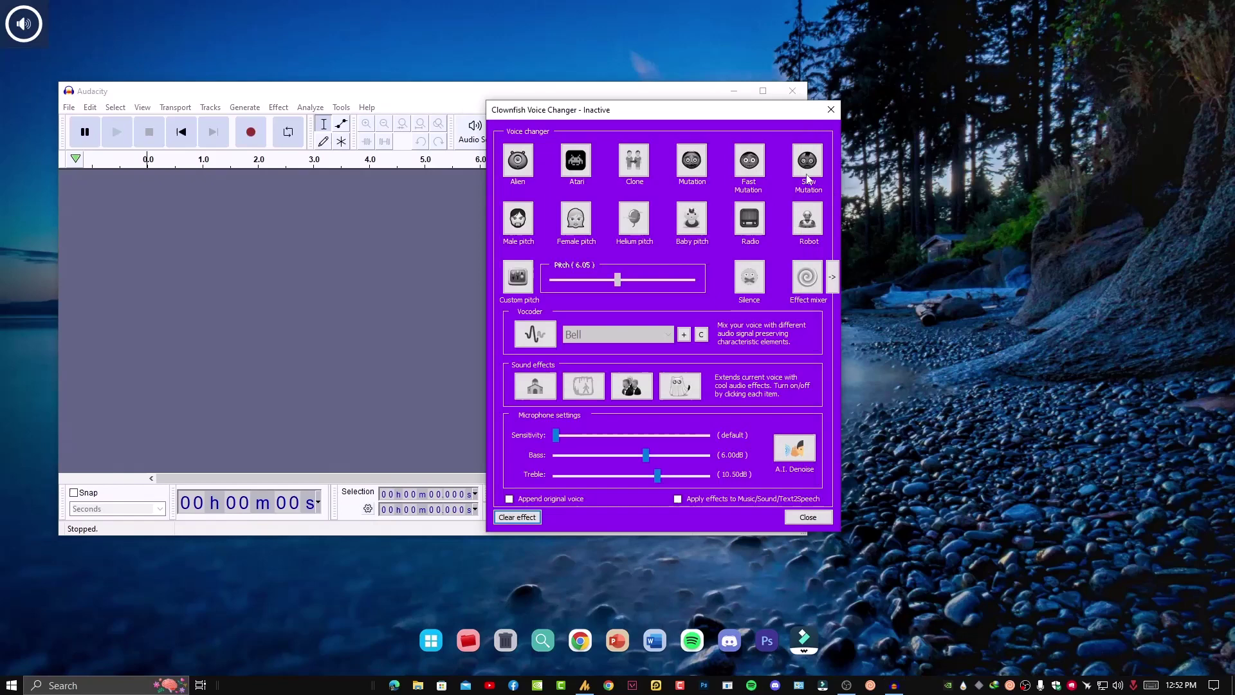
pyautogui.moveTo(619, 105); pyautogui.dragTo(975, 195)
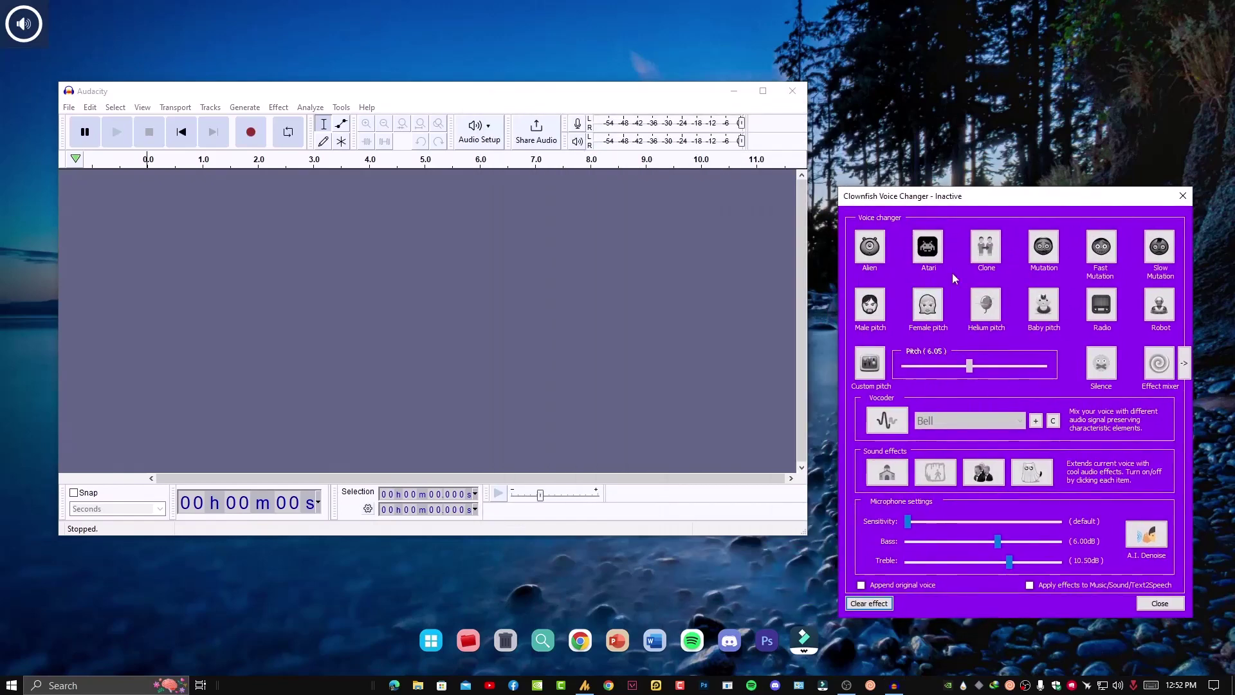
pyautogui.click(938, 312)
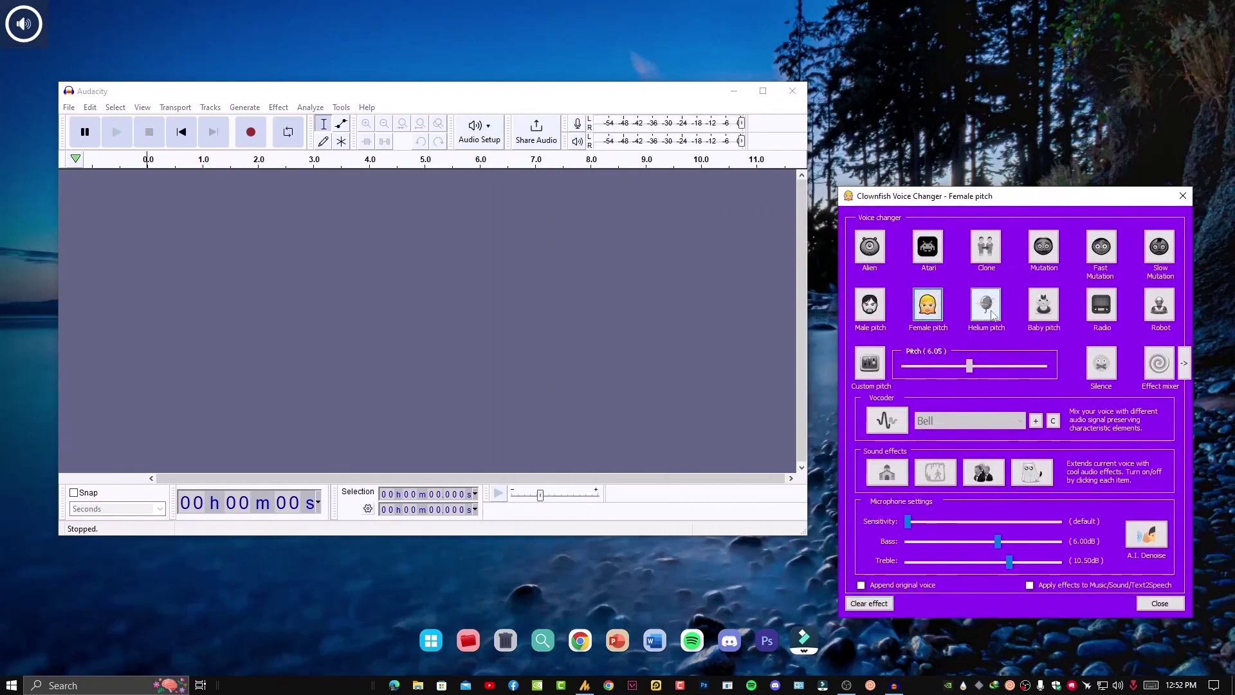
# Step: Record a test clip, play it back, then remove the Audio 1 track
pyautogui.click(250, 132)
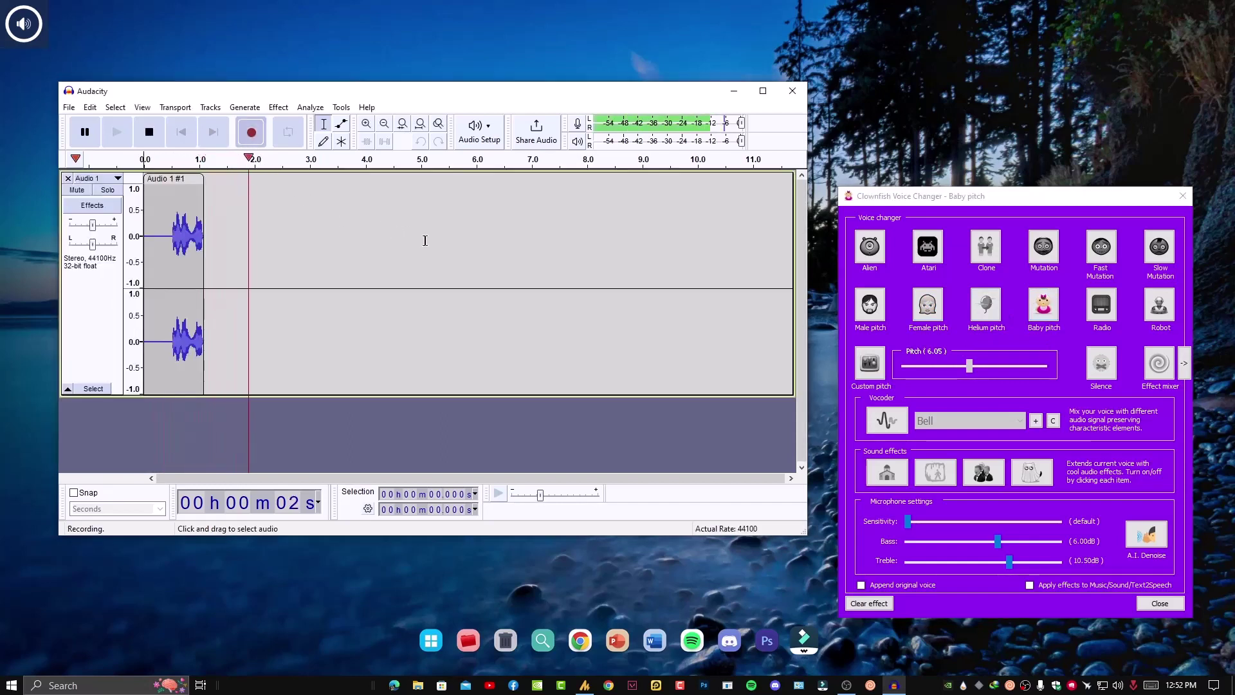
pyautogui.click(148, 132)
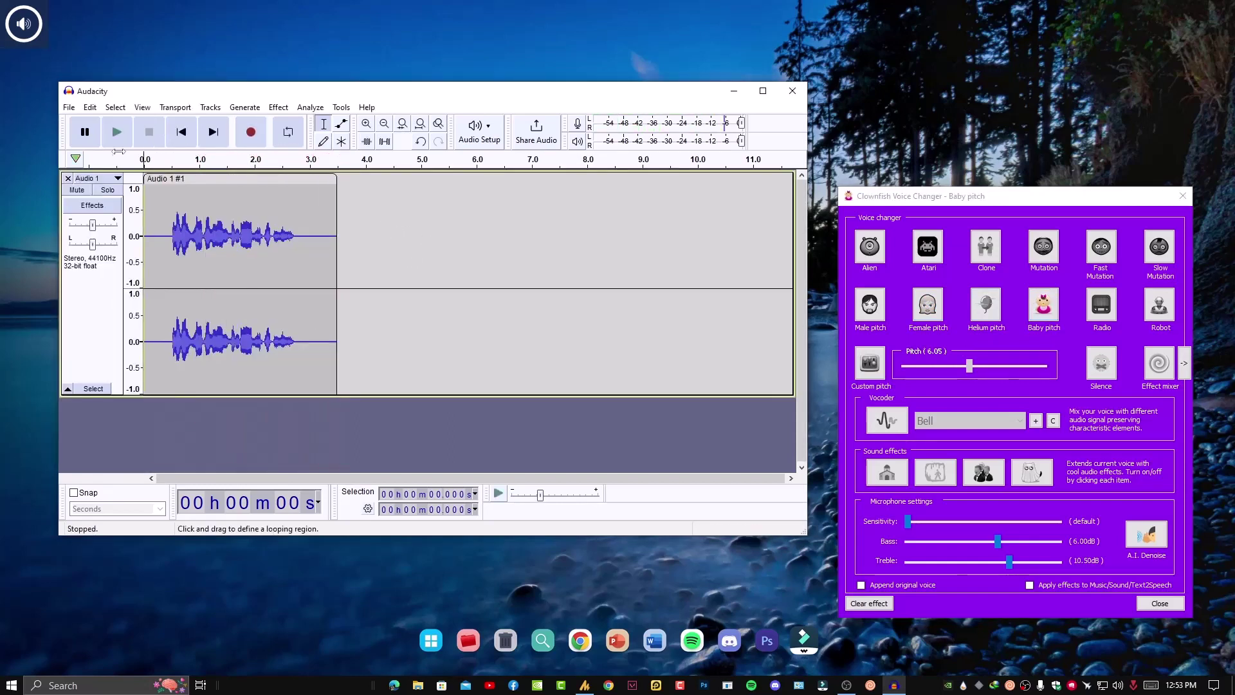
pyautogui.click(117, 132)
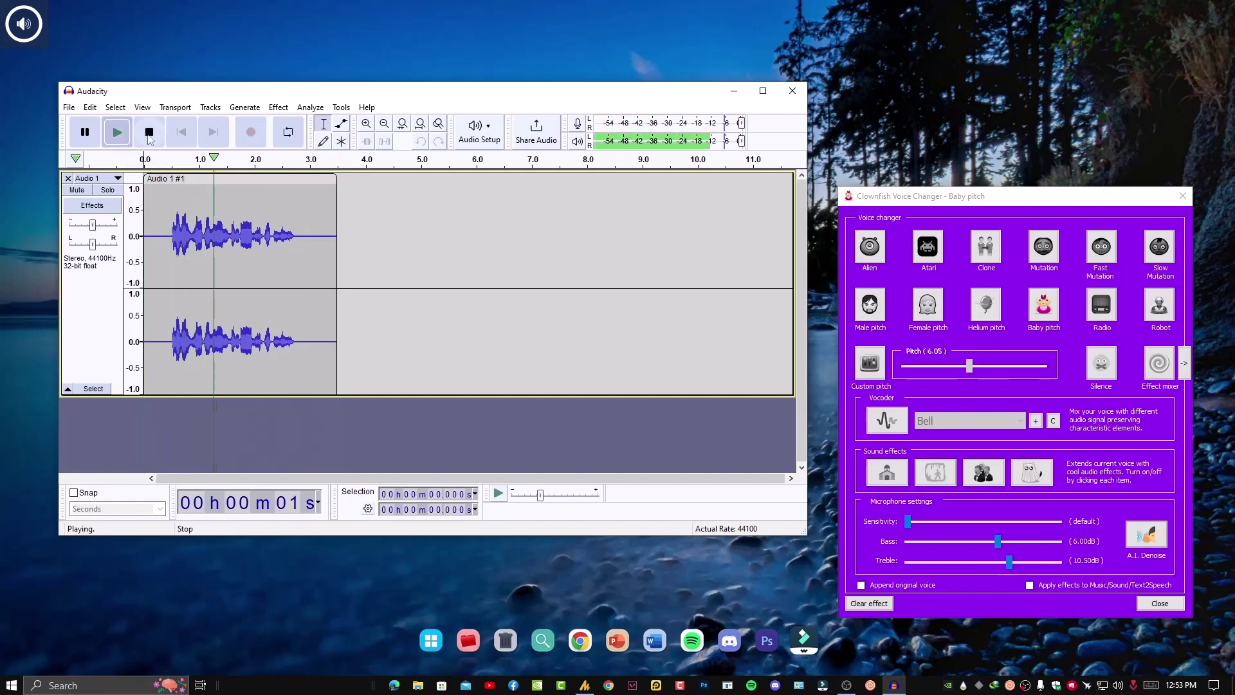
pyautogui.click(149, 132)
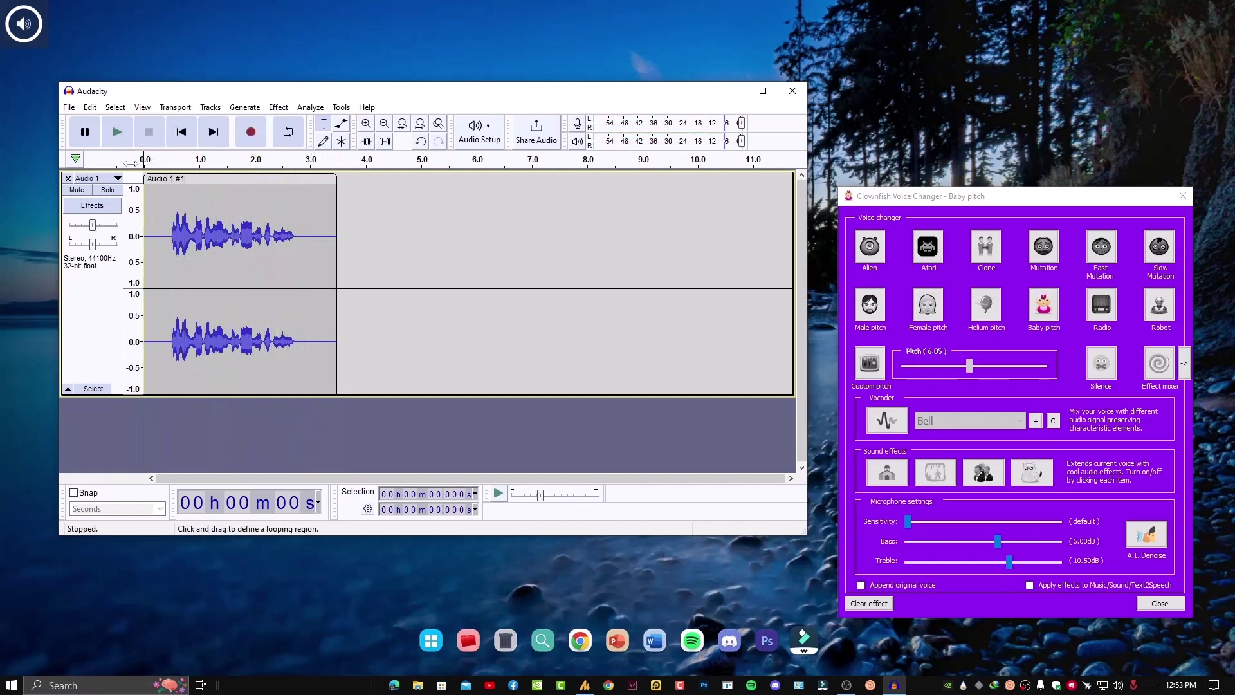
pyautogui.click(68, 179)
# Step: Quit Audacity without saving and close the Clownfish Voice Changer window
pyautogui.click(793, 91)
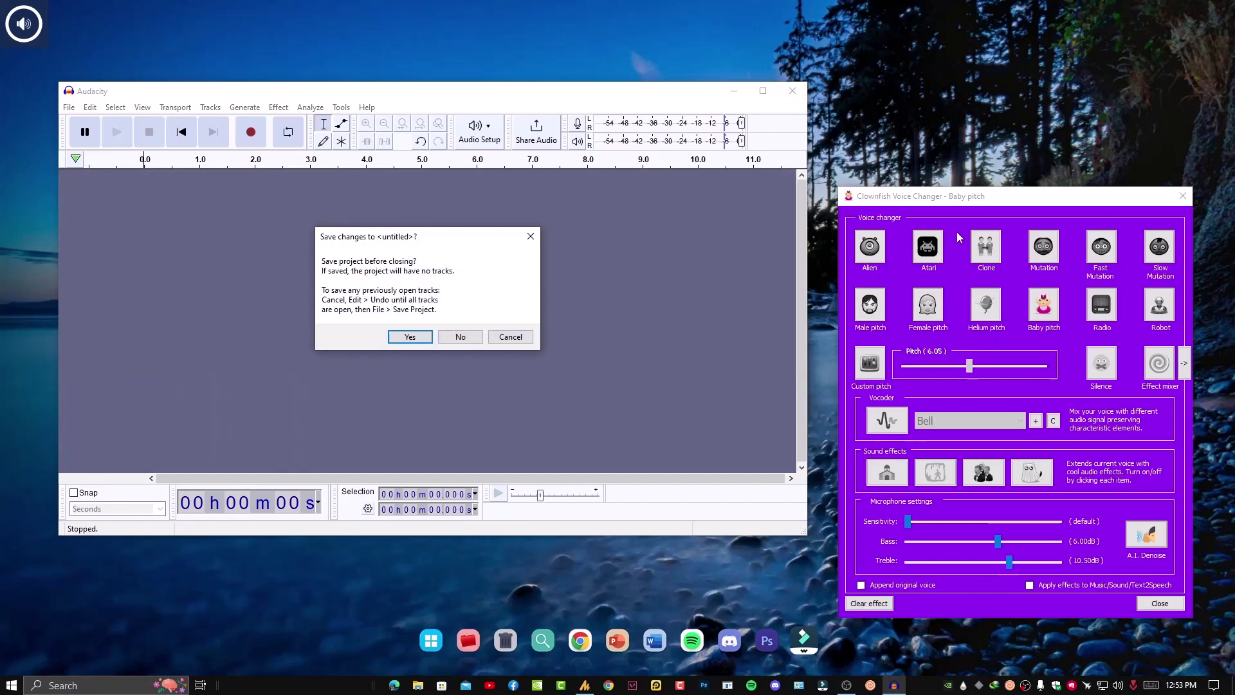
pyautogui.click(462, 337)
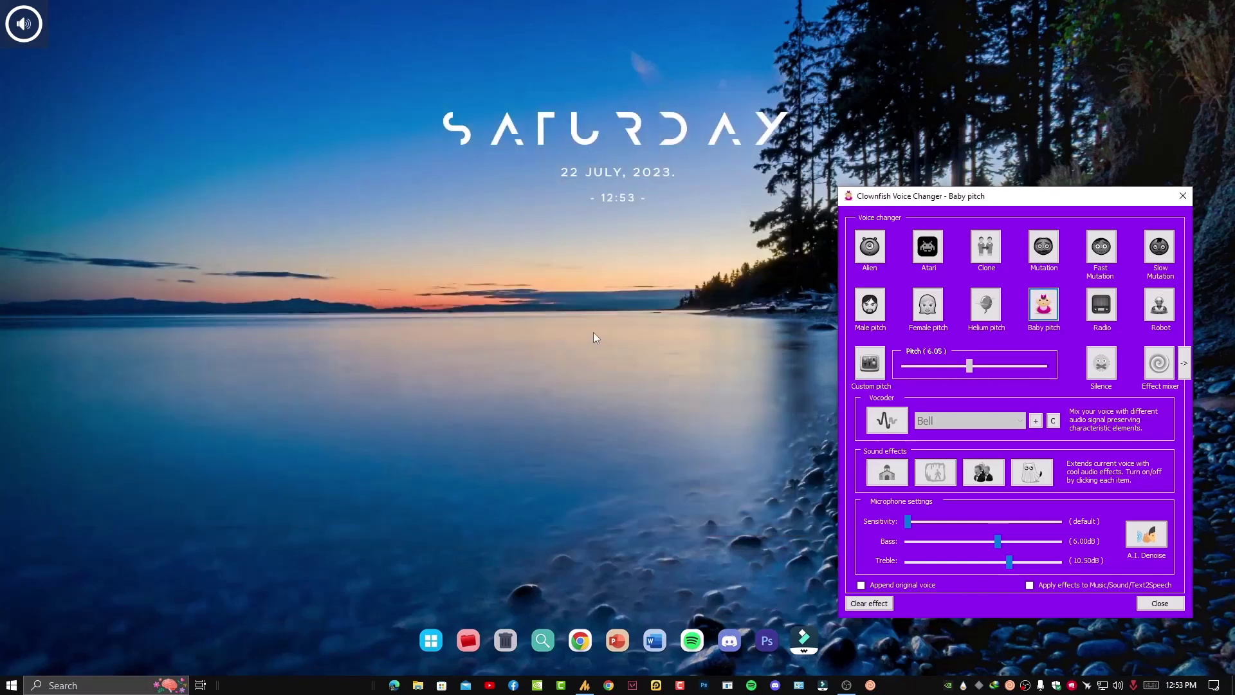
pyautogui.click(1181, 197)
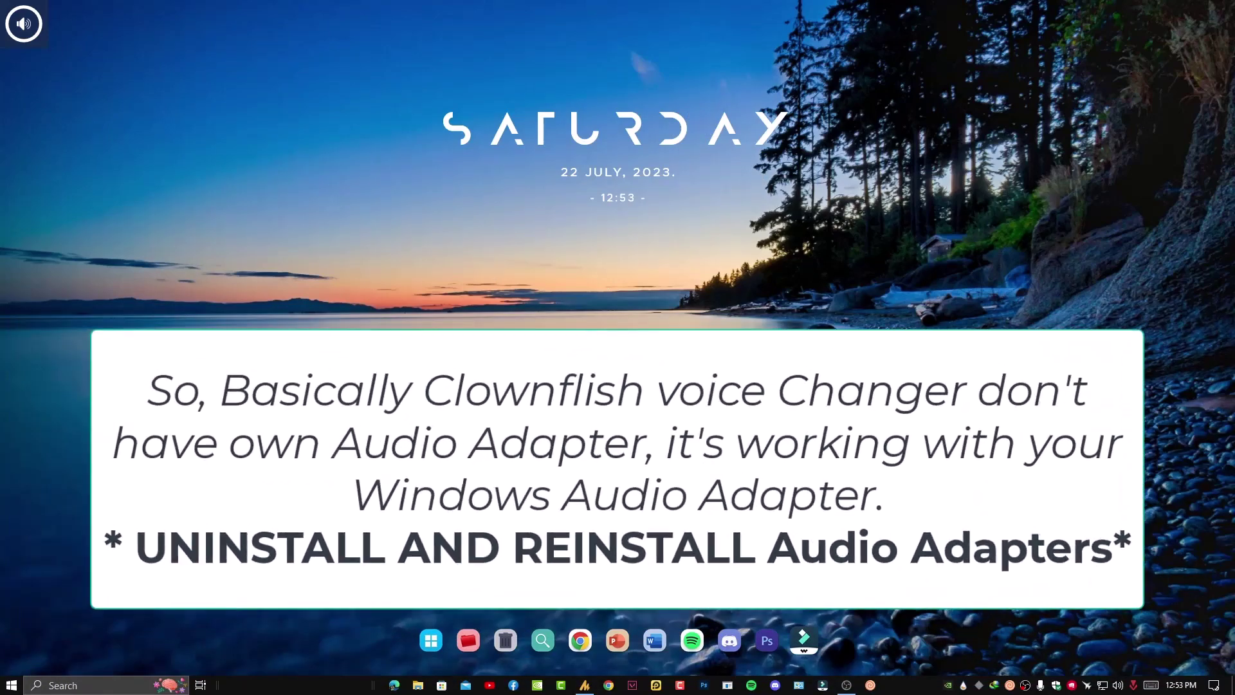
# Step: Find Device Manager by searching 'dev' in Start, open it and maximize the window
pyautogui.press('super')
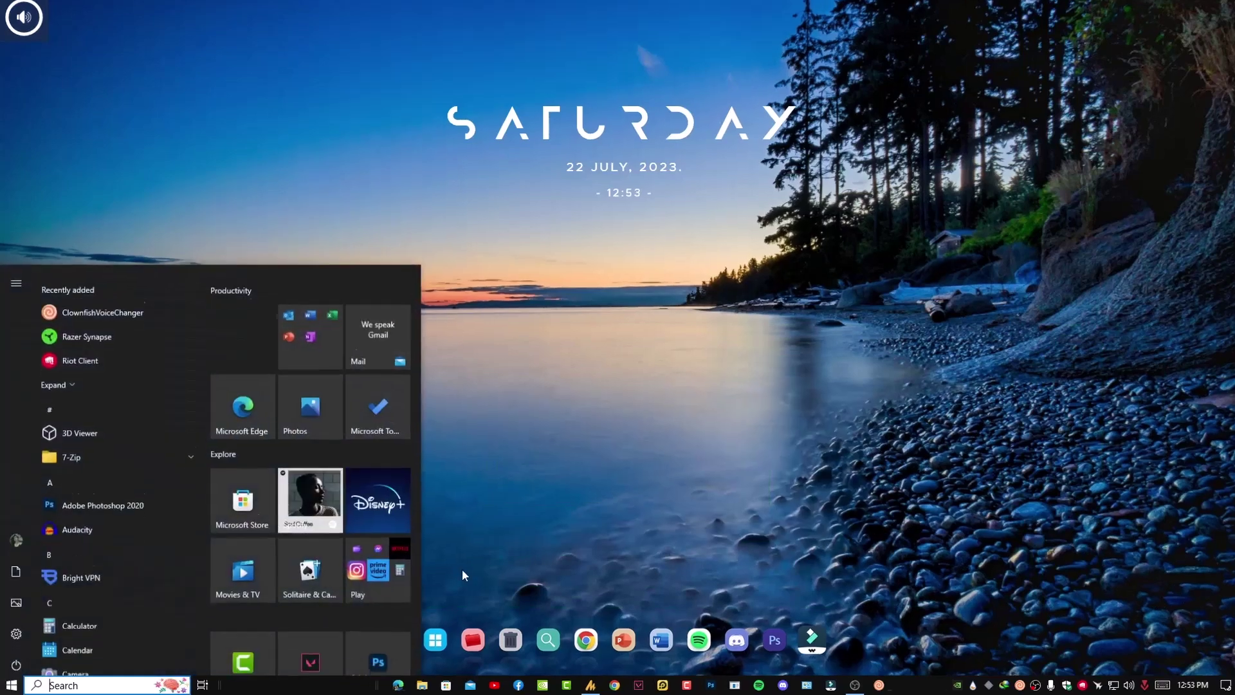
pyautogui.write('de')
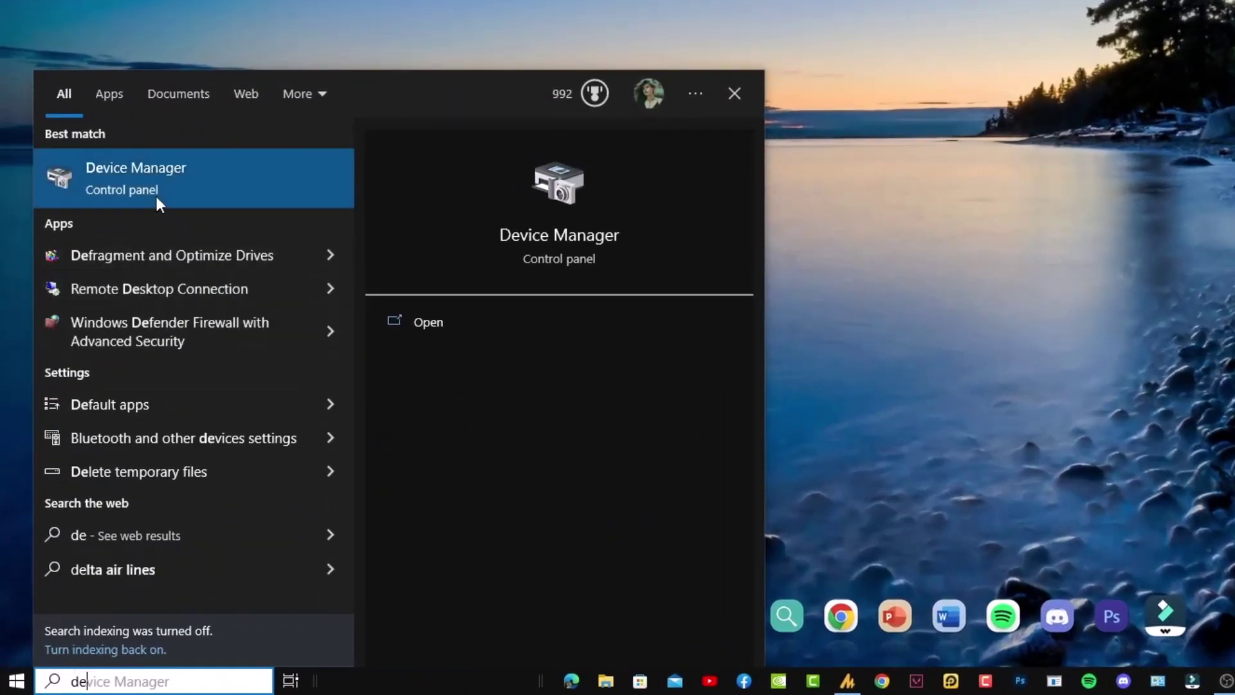
pyautogui.press('BackSpace')
pyautogui.write('ev')
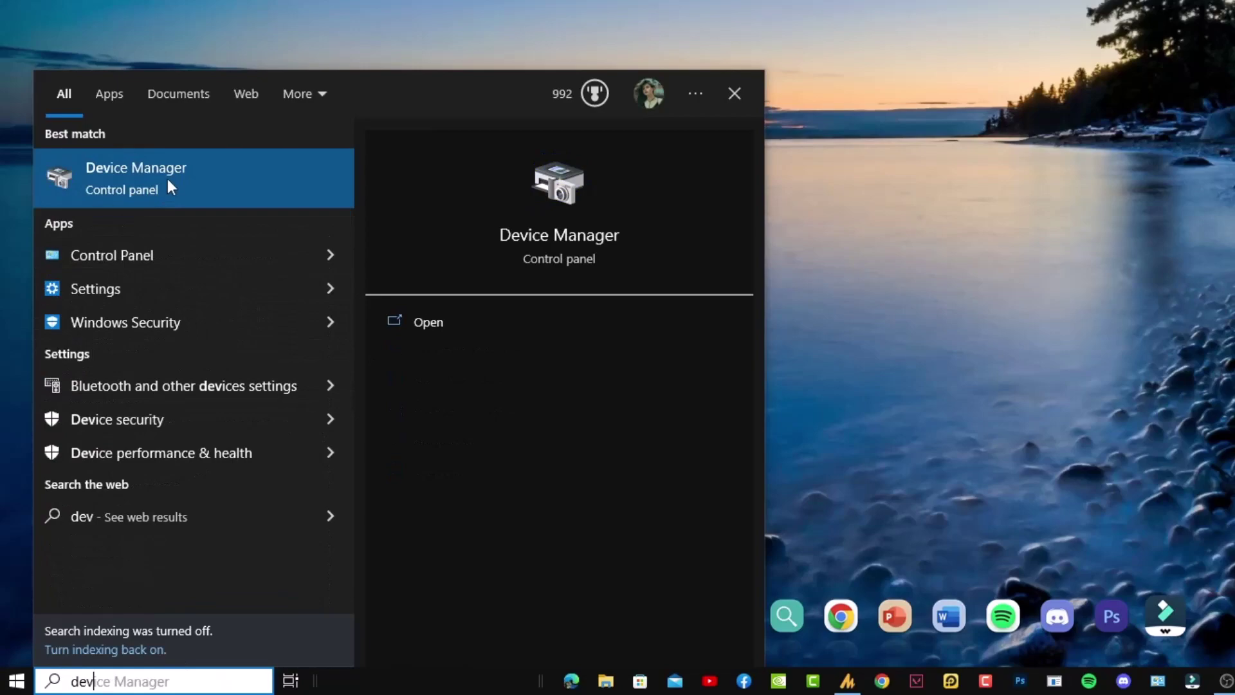
pyautogui.click(169, 183)
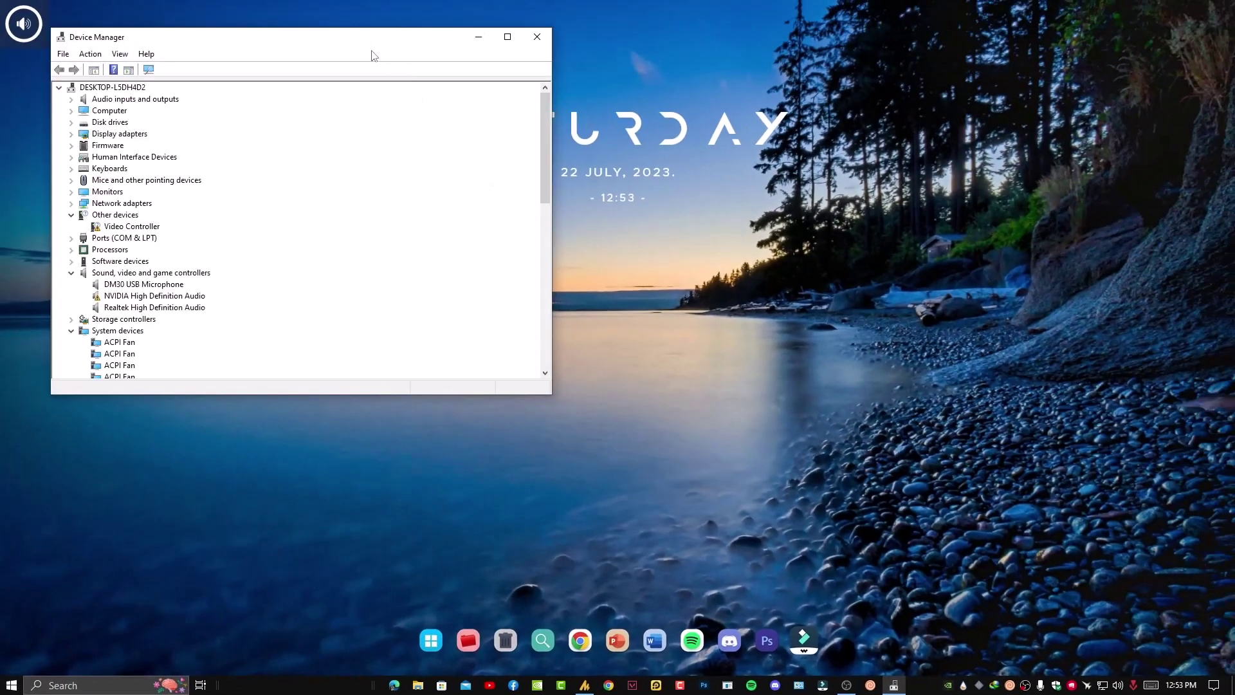
pyautogui.moveTo(373, 36); pyautogui.dragTo(736, 132)
pyautogui.click(872, 131)
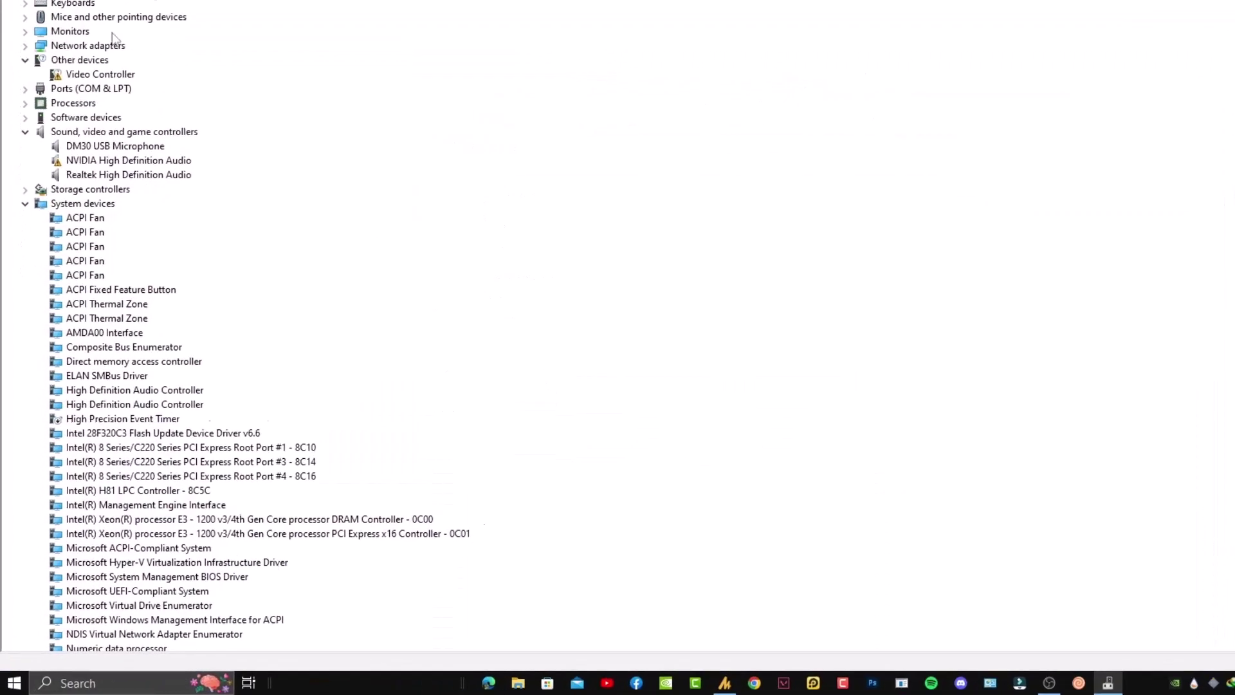
# Step: Collapse Other devices and System devices and inspect the DM30, NVIDIA and Realtek audio devices
pyautogui.click(20, 182)
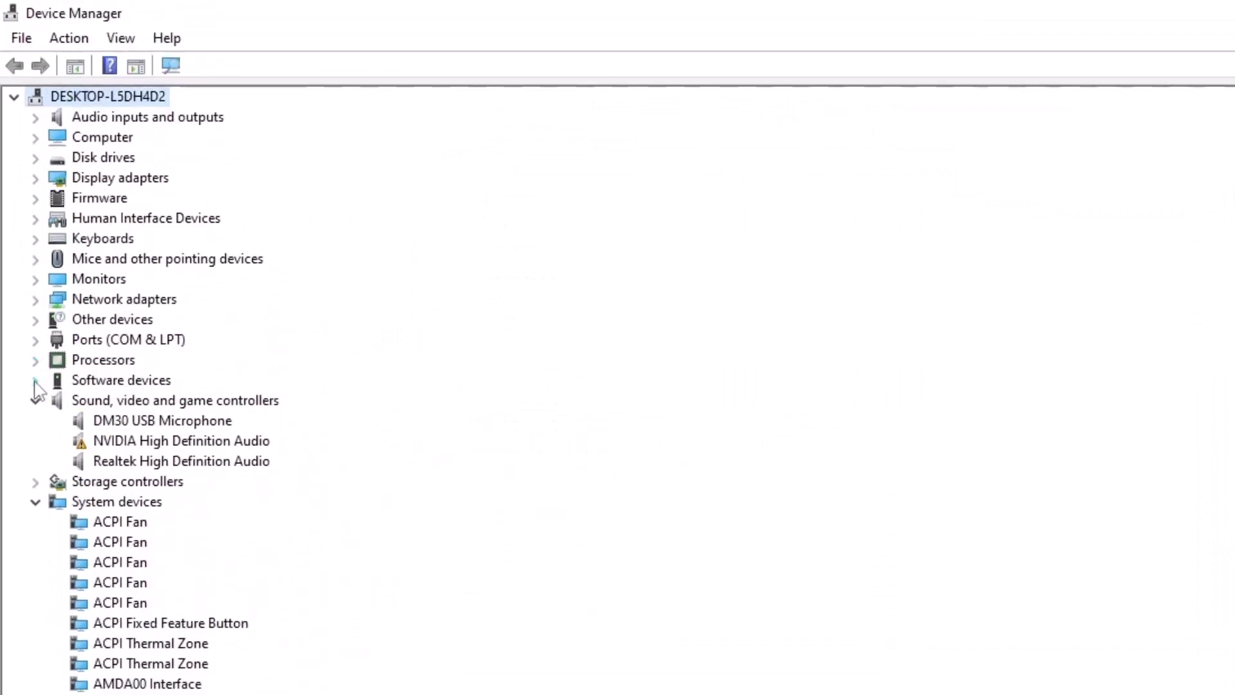
pyautogui.click(181, 426)
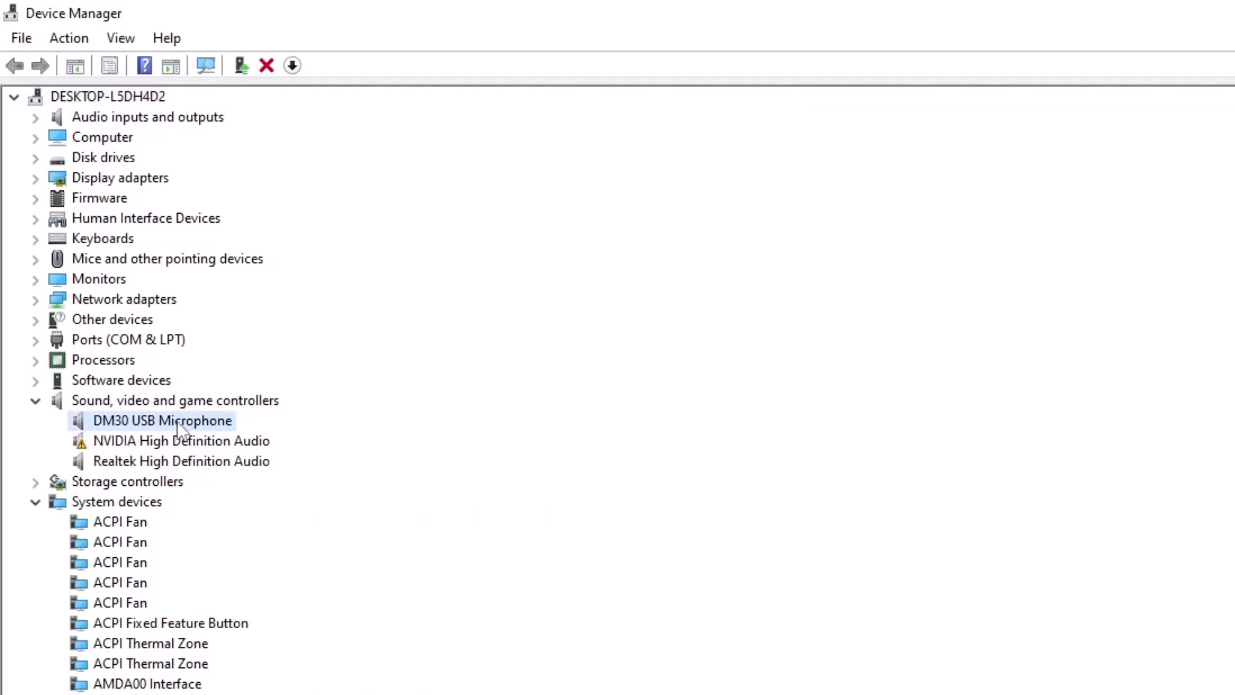
pyautogui.click(192, 445)
pyautogui.click(197, 464)
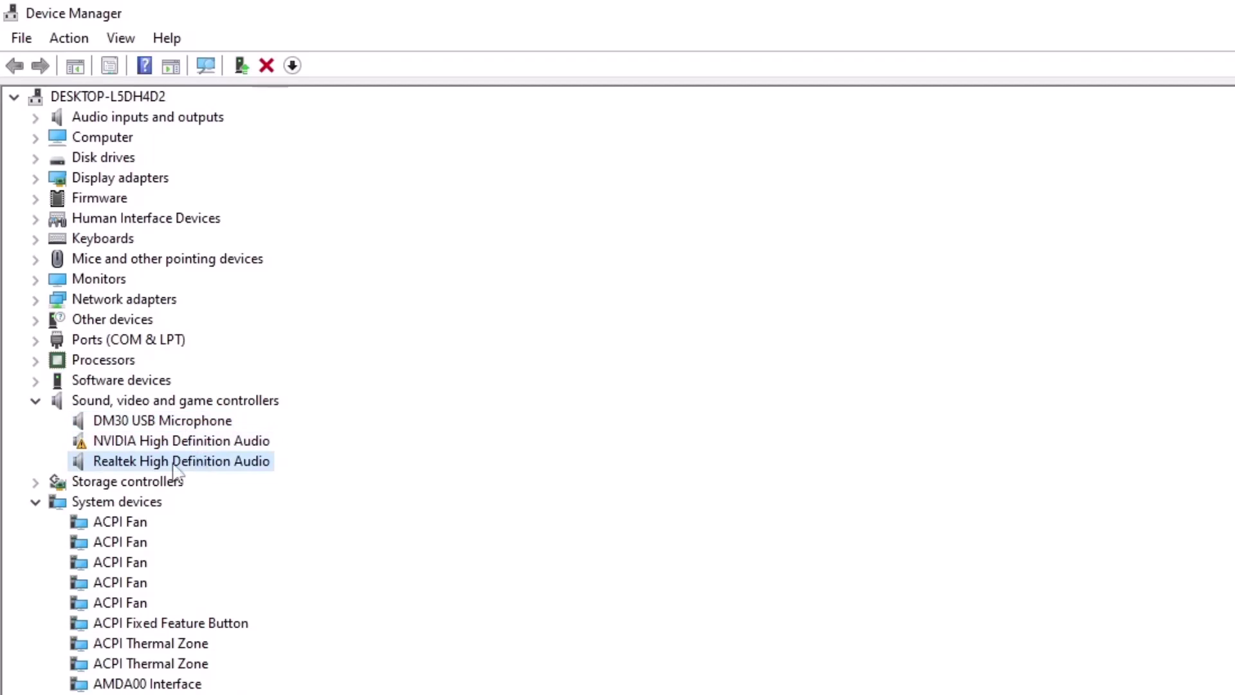
pyautogui.click(36, 502)
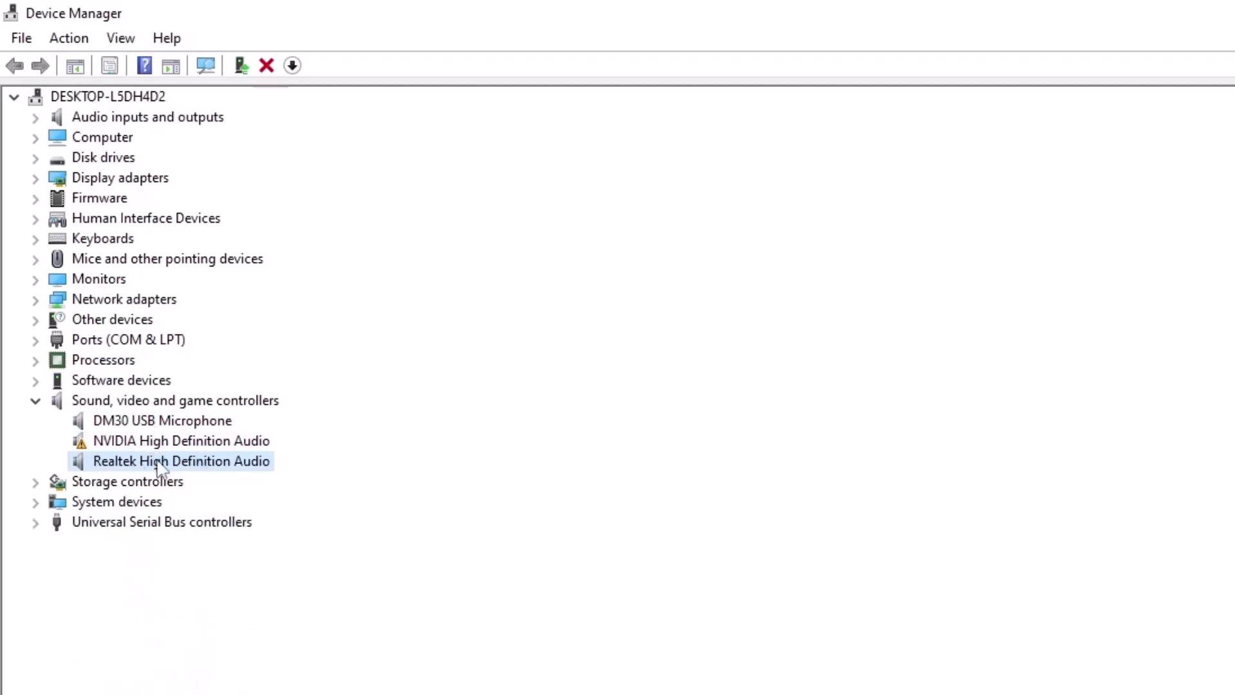
pyautogui.rightClick(173, 426)
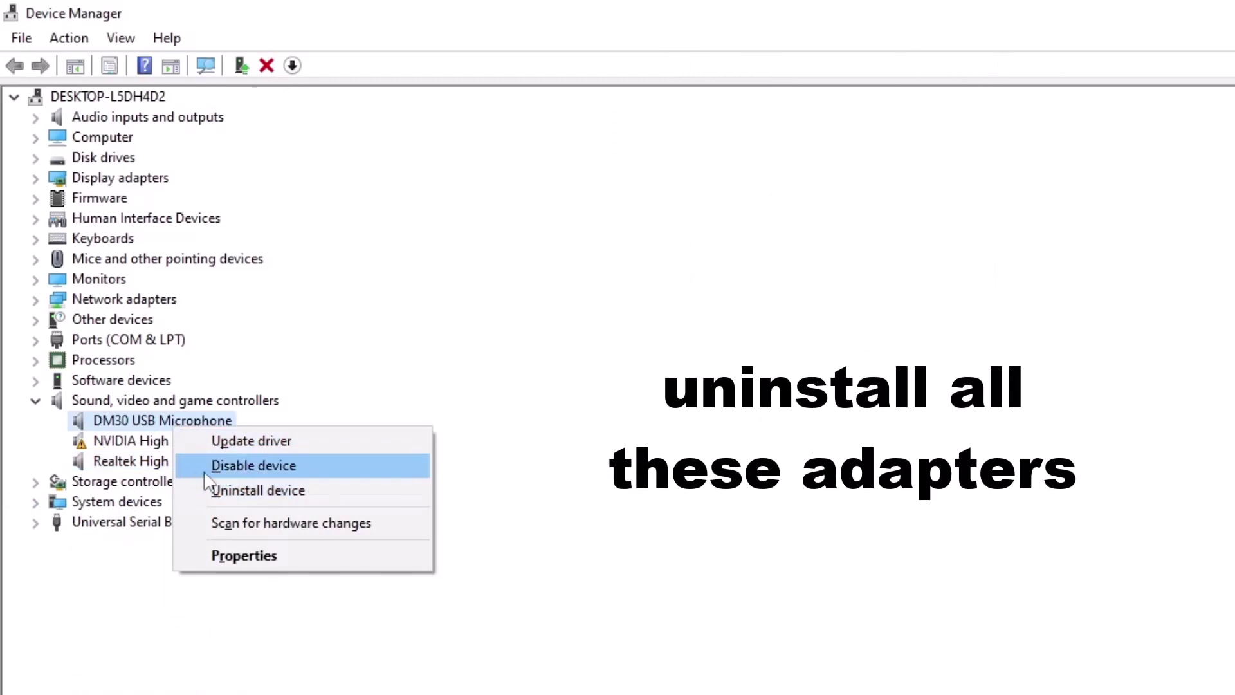
pyautogui.click(601, 508)
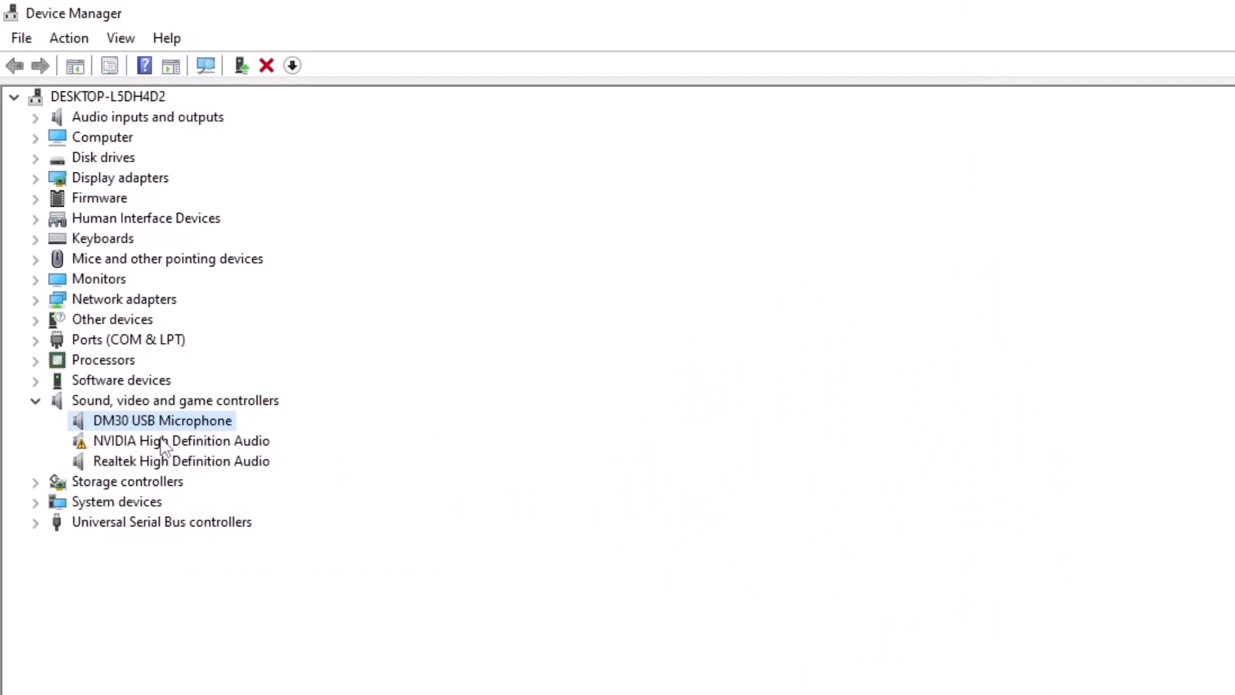
# Step: Uninstall the Realtek High Definition Audio device and confirm the removal
pyautogui.click(163, 461)
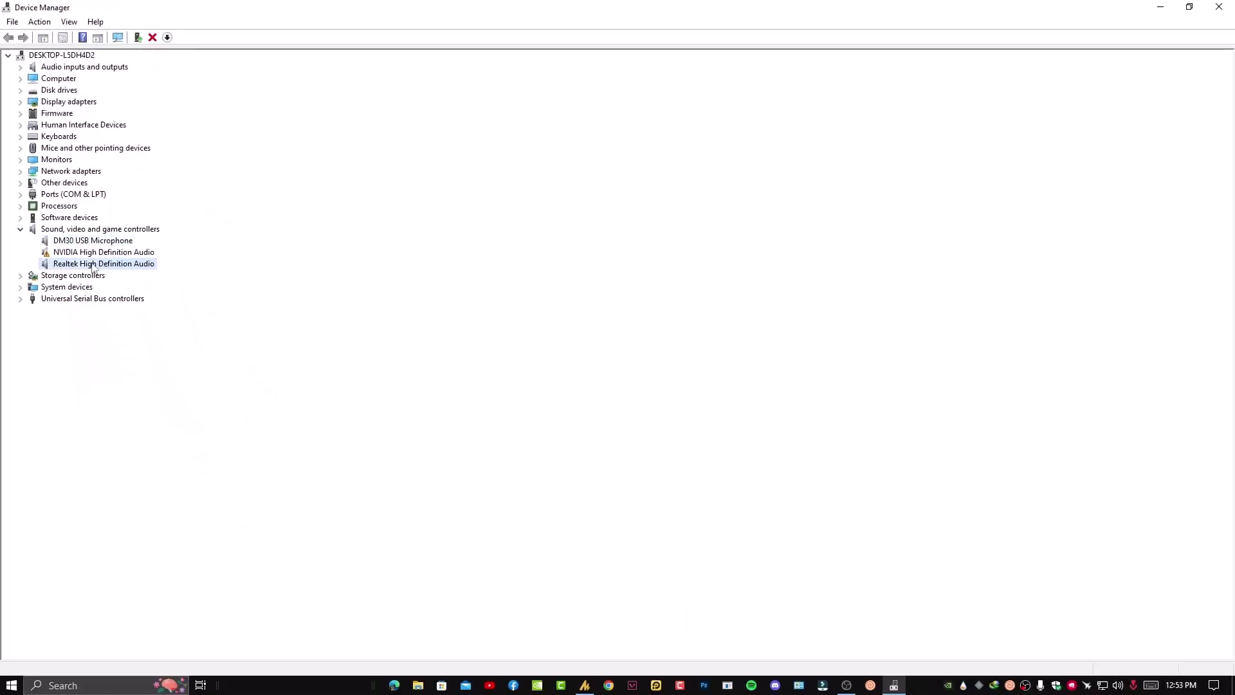
pyautogui.rightClick(92, 265)
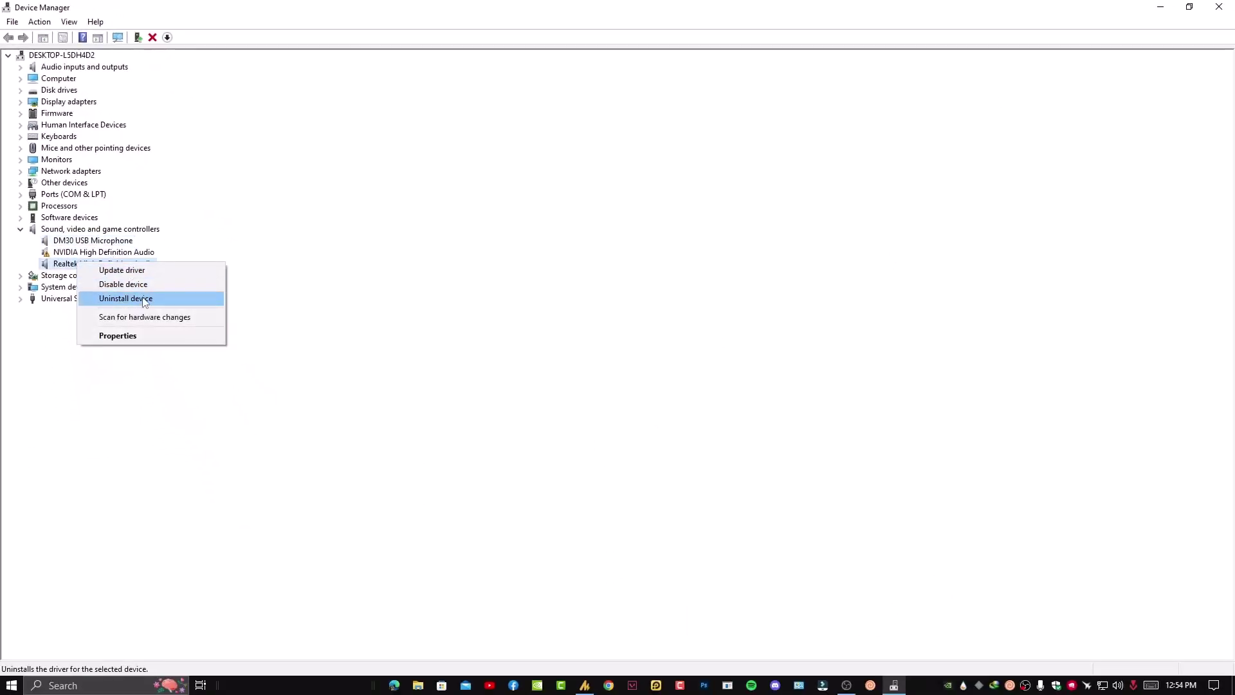
pyautogui.click(140, 300)
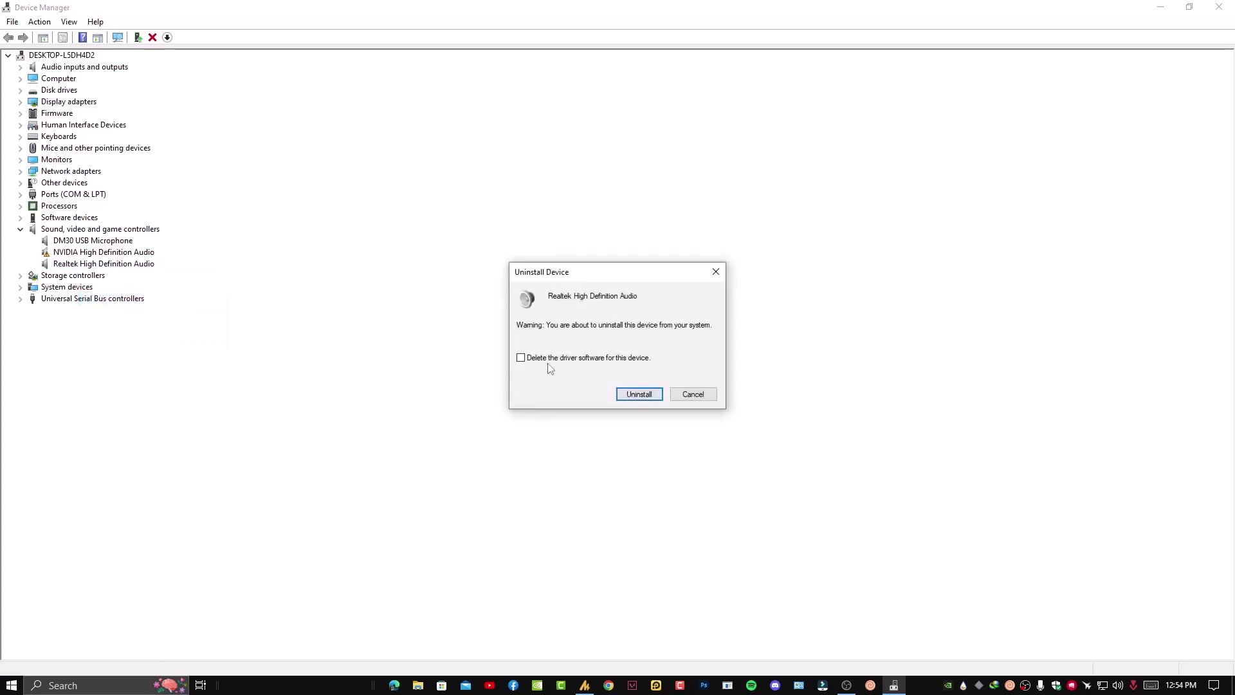
pyautogui.click(639, 395)
# Step: Check the NVIDIA and DM30 device actions without changes, then scan for hardware changes
pyautogui.rightClick(134, 252)
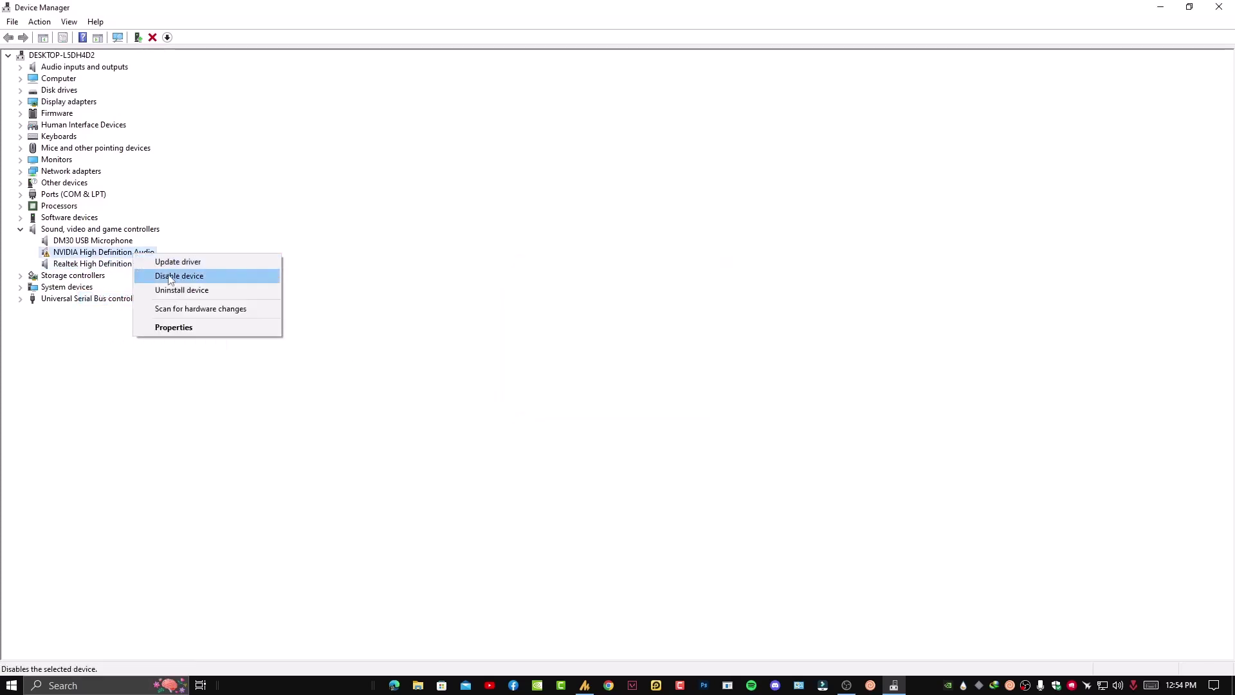
pyautogui.rightClick(102, 241)
pyautogui.click(371, 309)
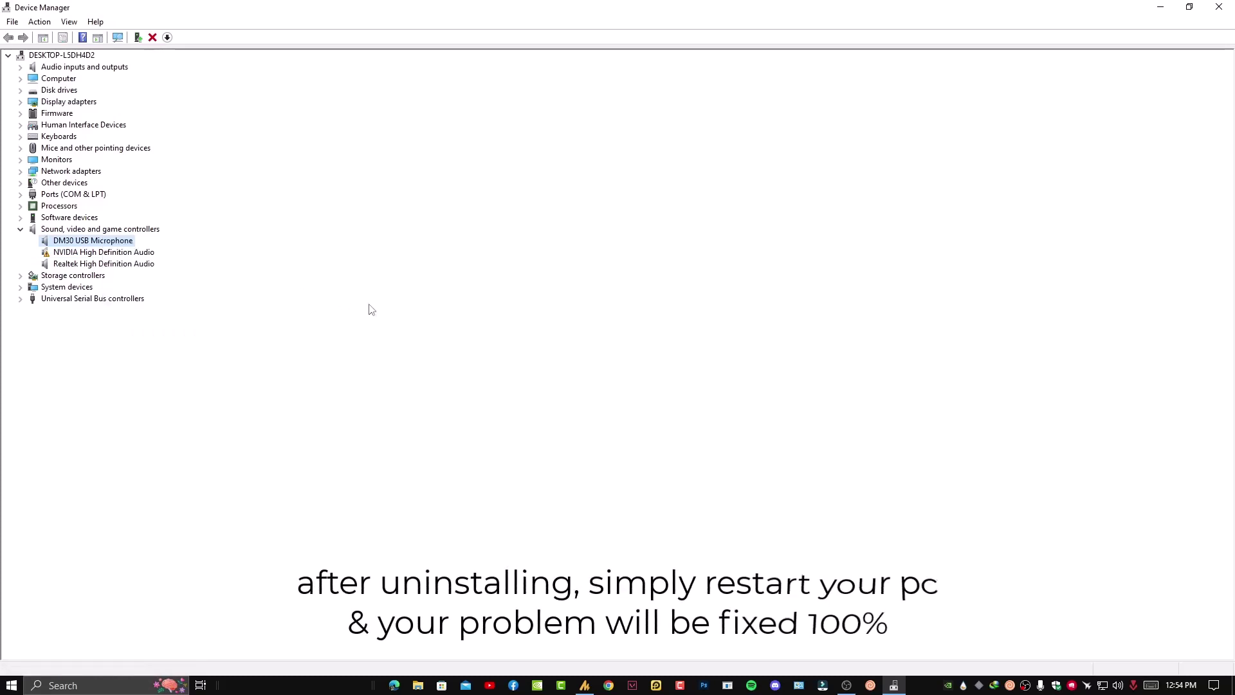
pyautogui.click(117, 39)
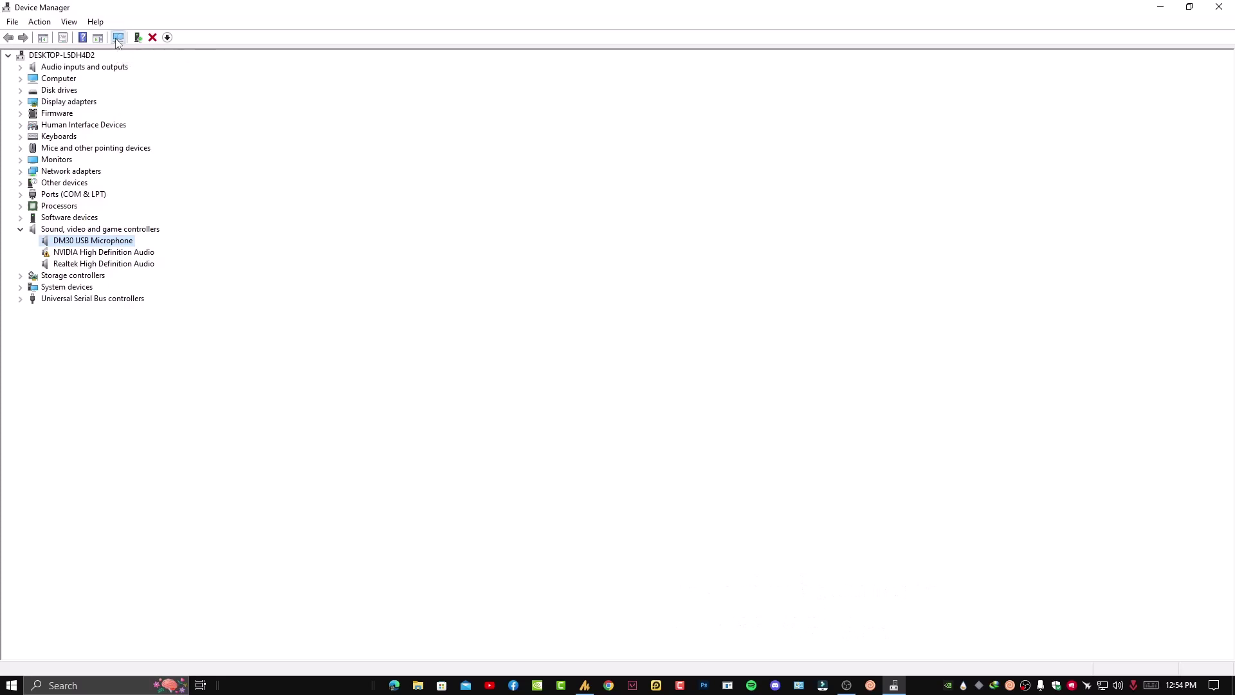